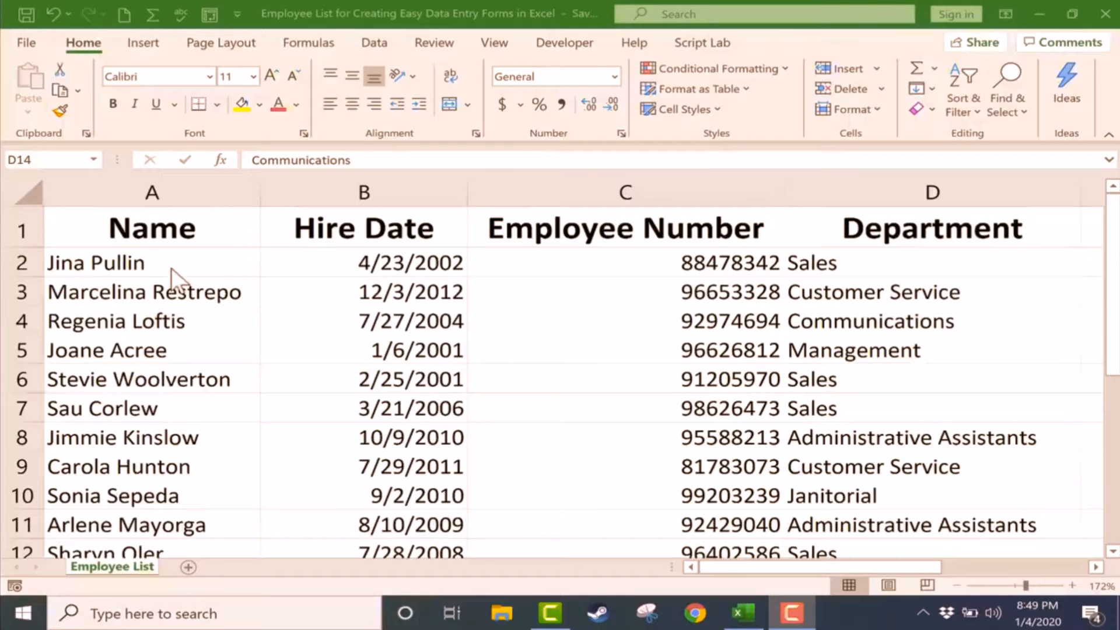
Step: Enter placeholder text in the first empty row, 24: asldkjfkla as the name and asdf in the three remaining columns
{"action": "scroll", "coordinate": [155, 345], "scroll_direction": "down", "scroll_amount": 5}
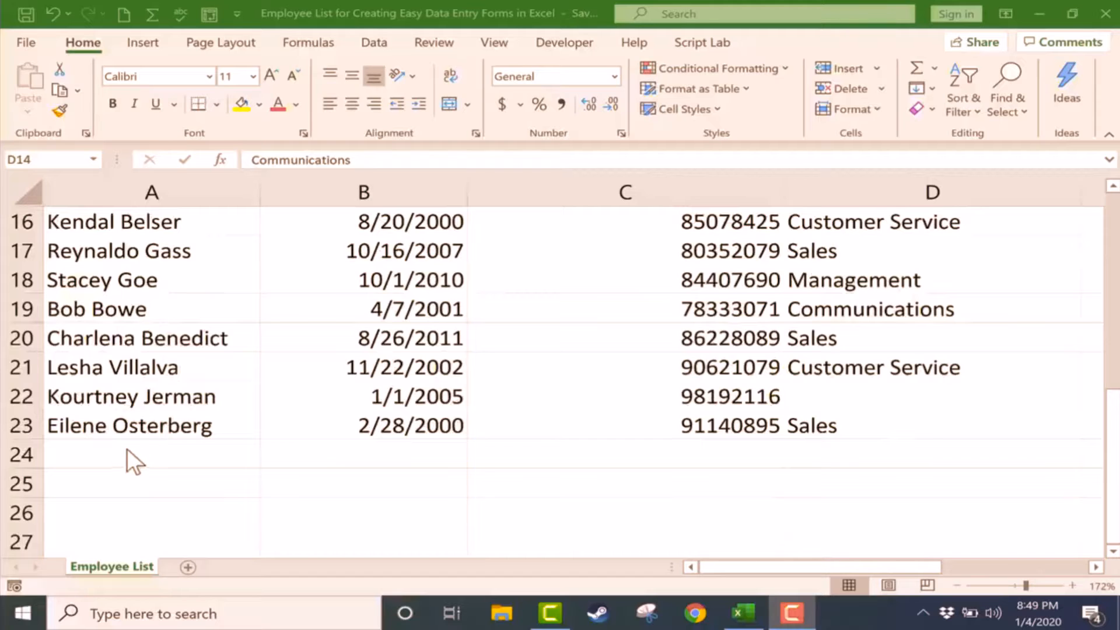
{"action": "scroll", "coordinate": [198, 417], "scroll_direction": "up", "scroll_amount": 2}
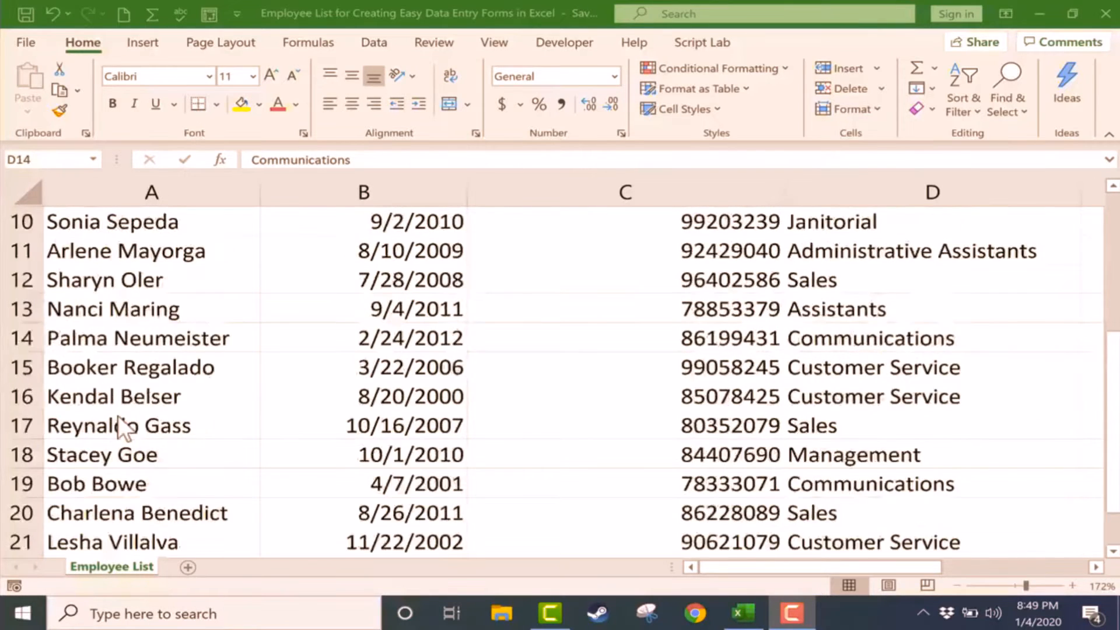
{"action": "scroll", "coordinate": [117, 415], "scroll_direction": "down", "scroll_amount": 4}
{"action": "left_click", "coordinate": [146, 274]}
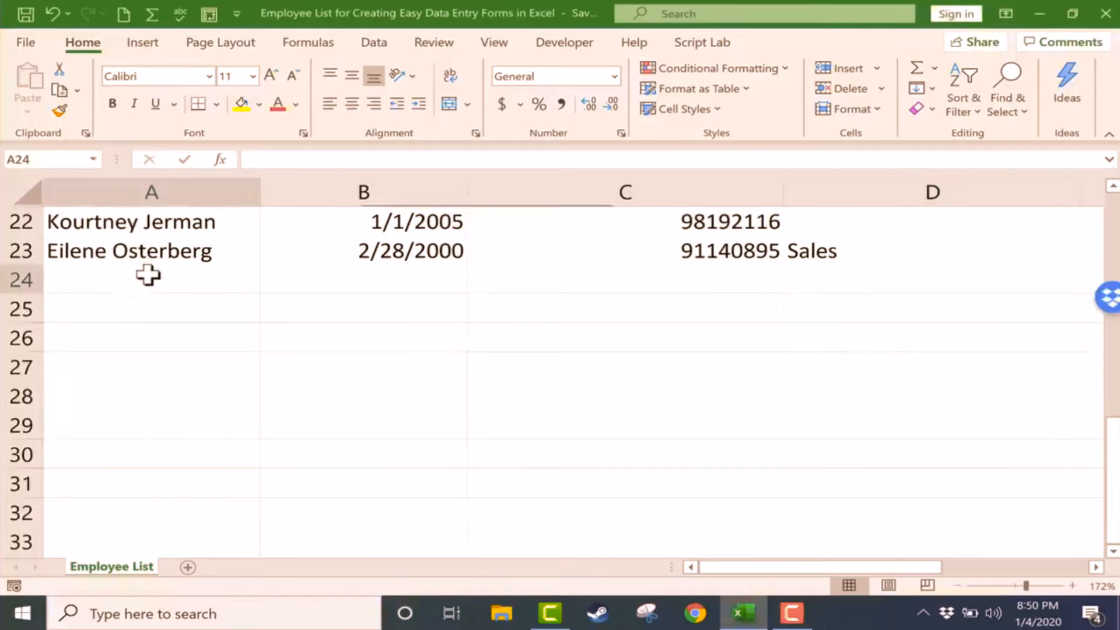
{"action": "type", "text": "asldkjfkla"}
{"action": "key", "text": "Tab"}
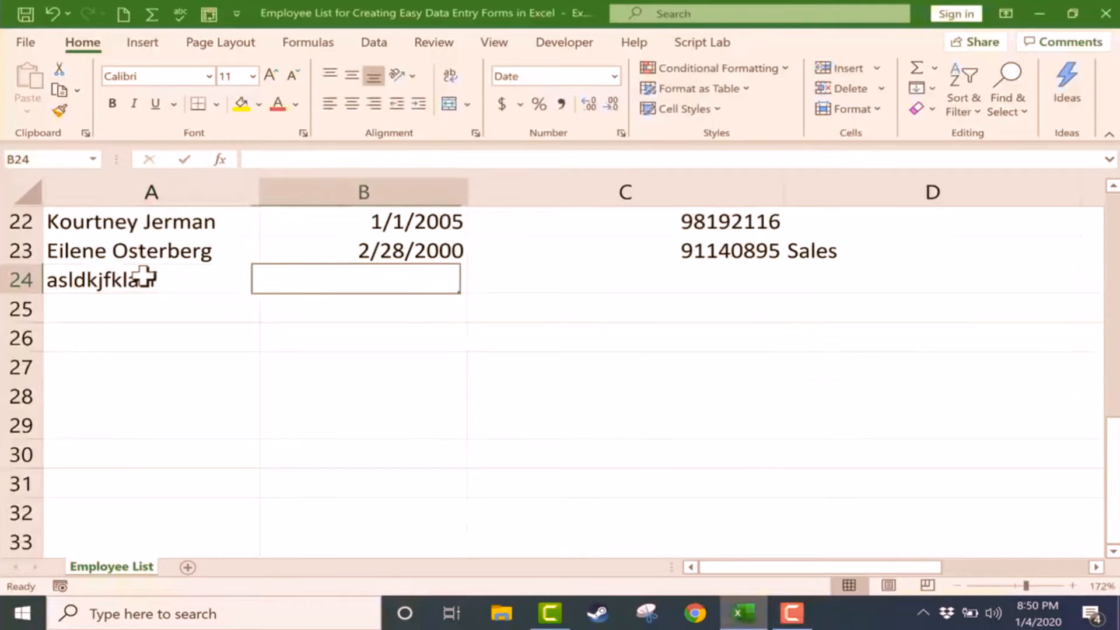
{"action": "type", "text": "asdf"}
{"action": "key", "text": "Tab"}
{"action": "type", "text": "asdf"}
{"action": "key", "text": "Tab"}
{"action": "type", "text": "asdf"}
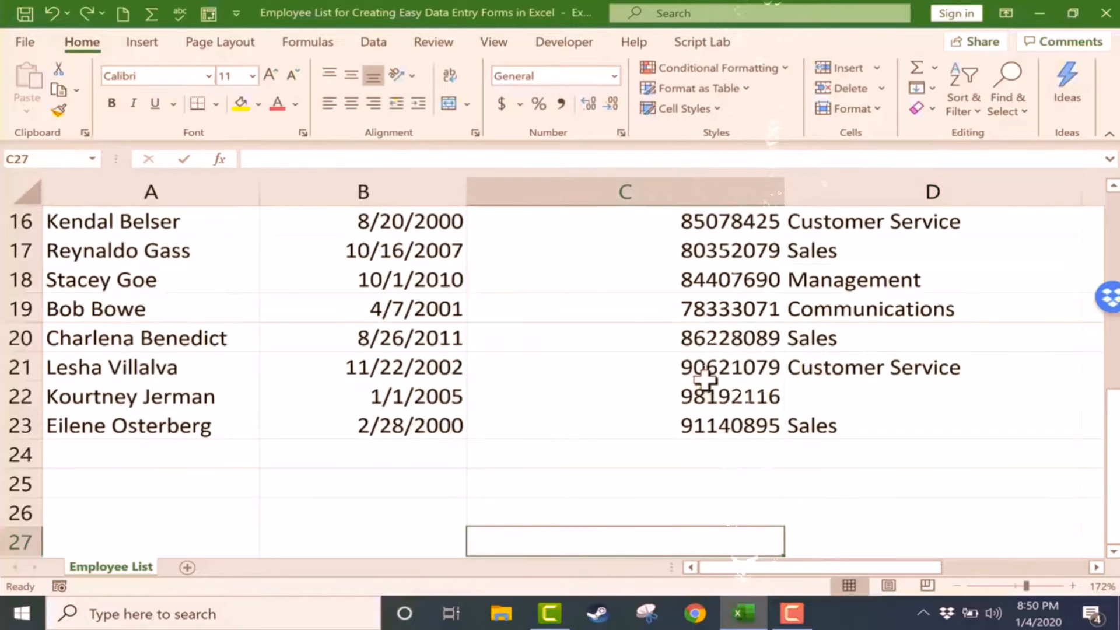
Step: Open the Quick Access Toolbar customization options and list the Commands Not in the Ribbon
{"action": "scroll", "coordinate": [448, 291], "scroll_direction": "up", "scroll_amount": 1}
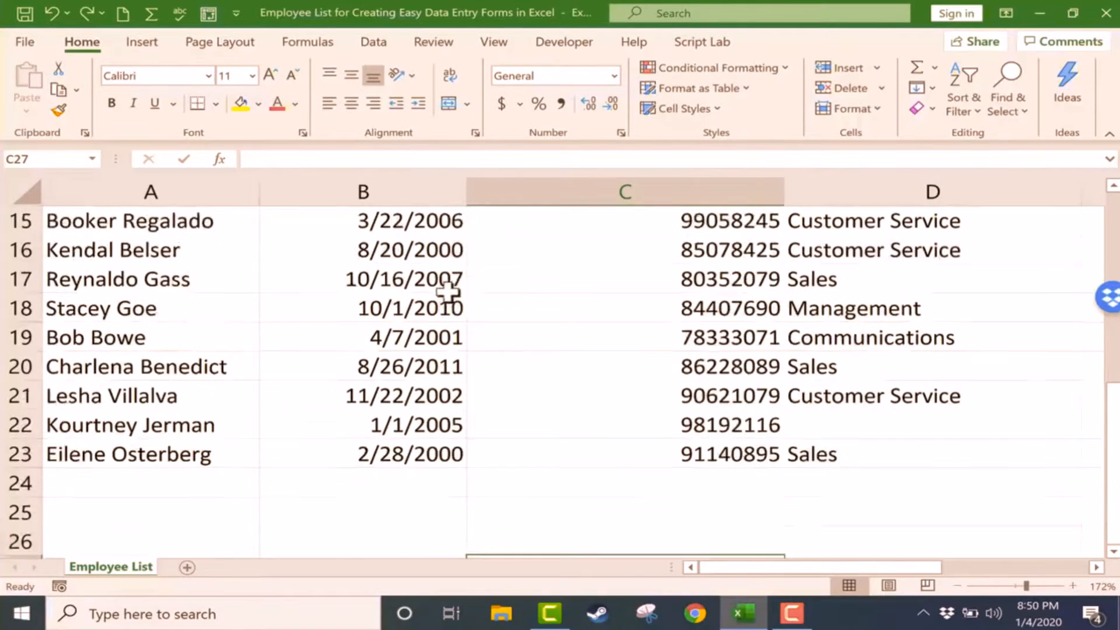
{"action": "scroll", "coordinate": [448, 292], "scroll_direction": "up", "scroll_amount": 5}
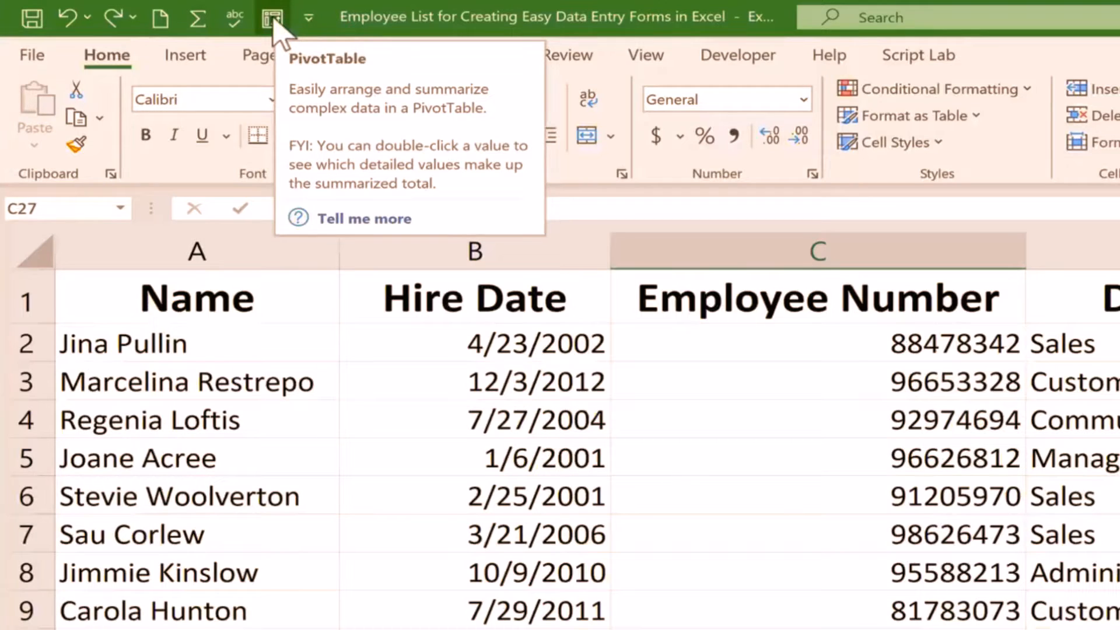
{"action": "left_click", "coordinate": [317, 25]}
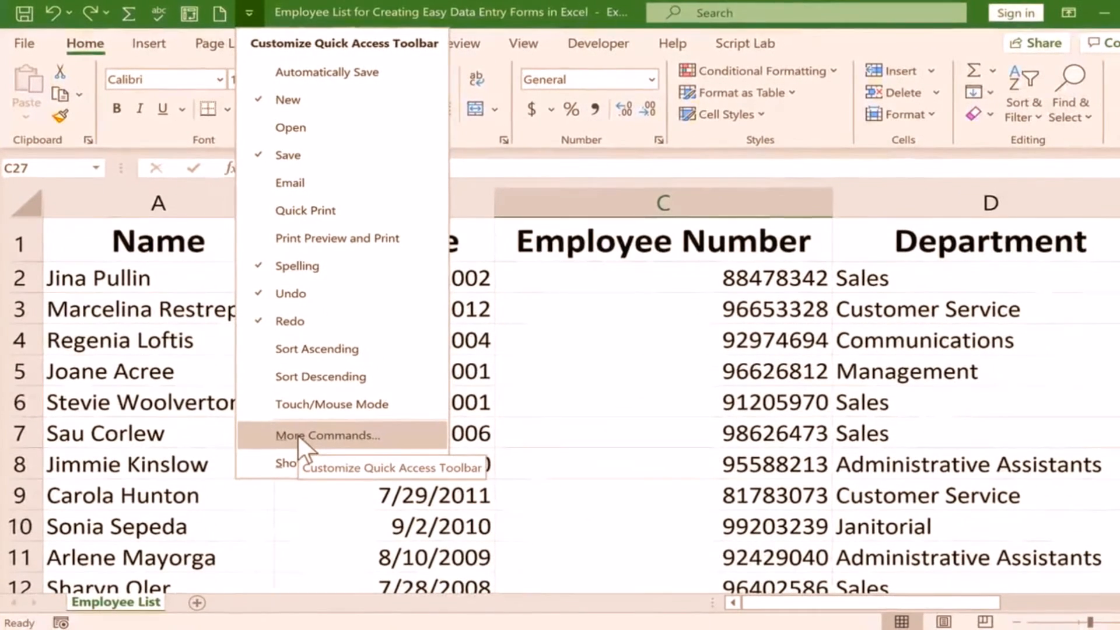
{"action": "left_click", "coordinate": [299, 435]}
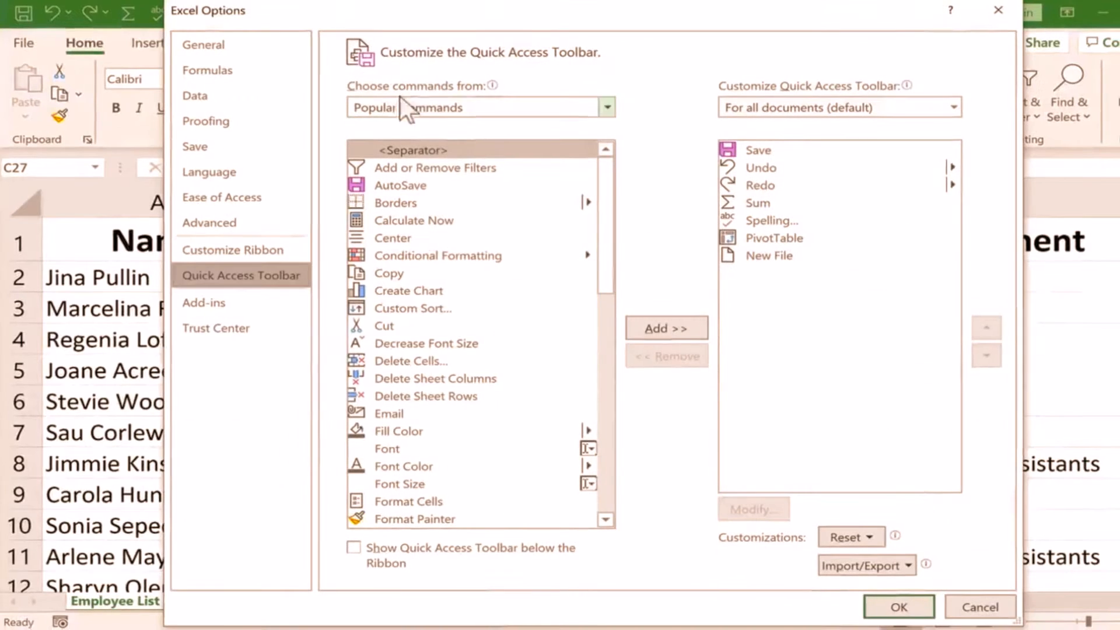
{"action": "left_click", "coordinate": [607, 107]}
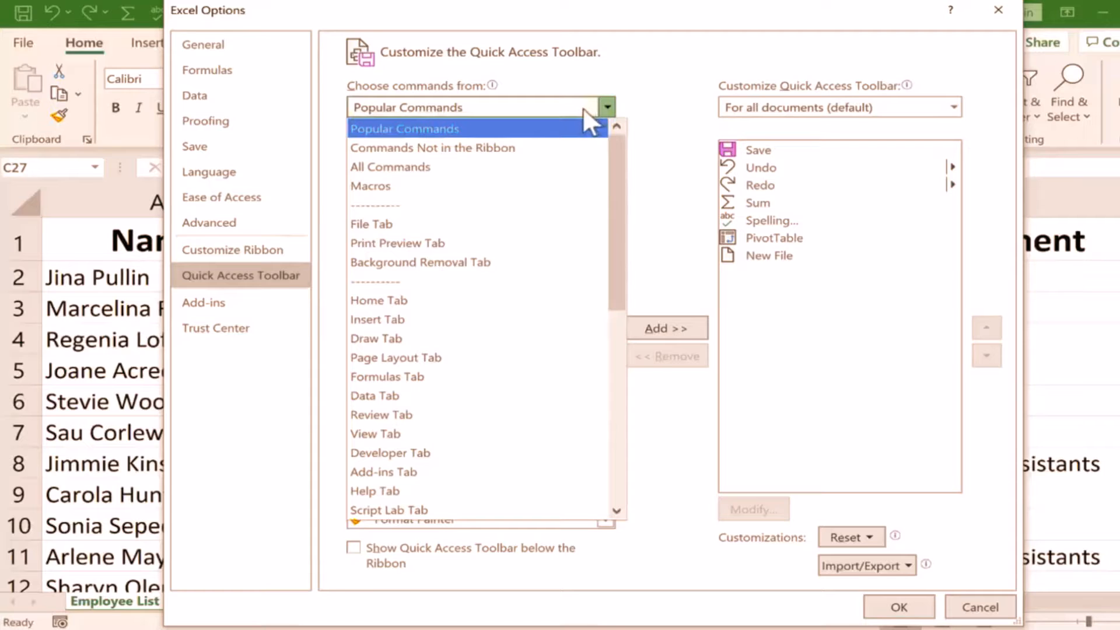
{"action": "left_click", "coordinate": [496, 147]}
Step: Find the Form command, add it to the Quick Access Toolbar for all documents, and save the options
{"action": "scroll", "coordinate": [607, 177], "scroll_direction": "down", "scroll_amount": 5}
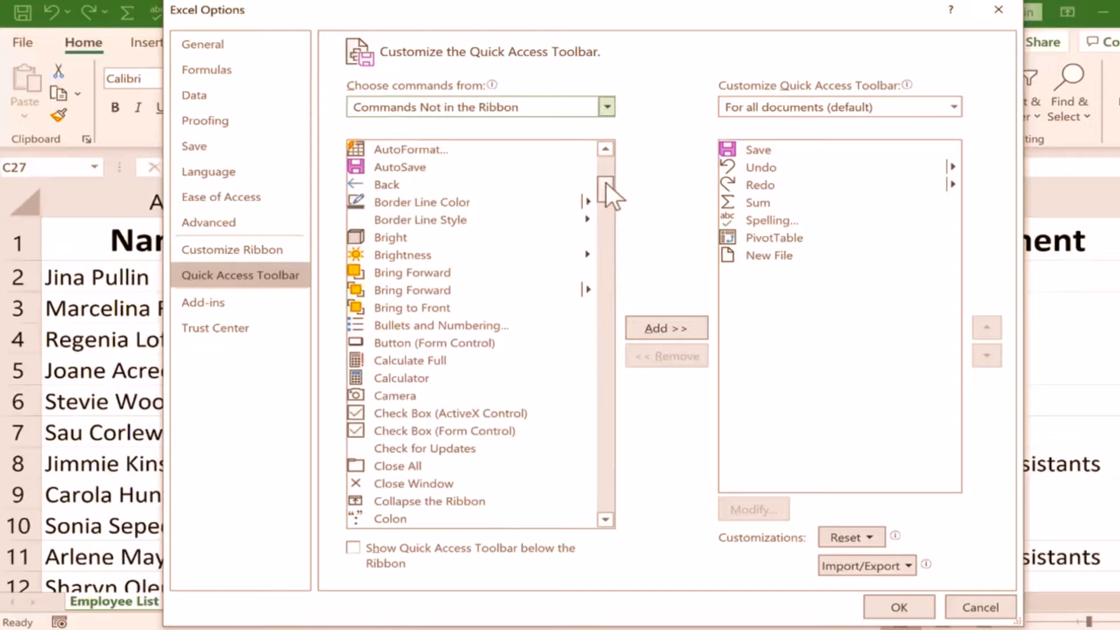
{"action": "scroll", "coordinate": [607, 183], "scroll_direction": "down", "scroll_amount": 1}
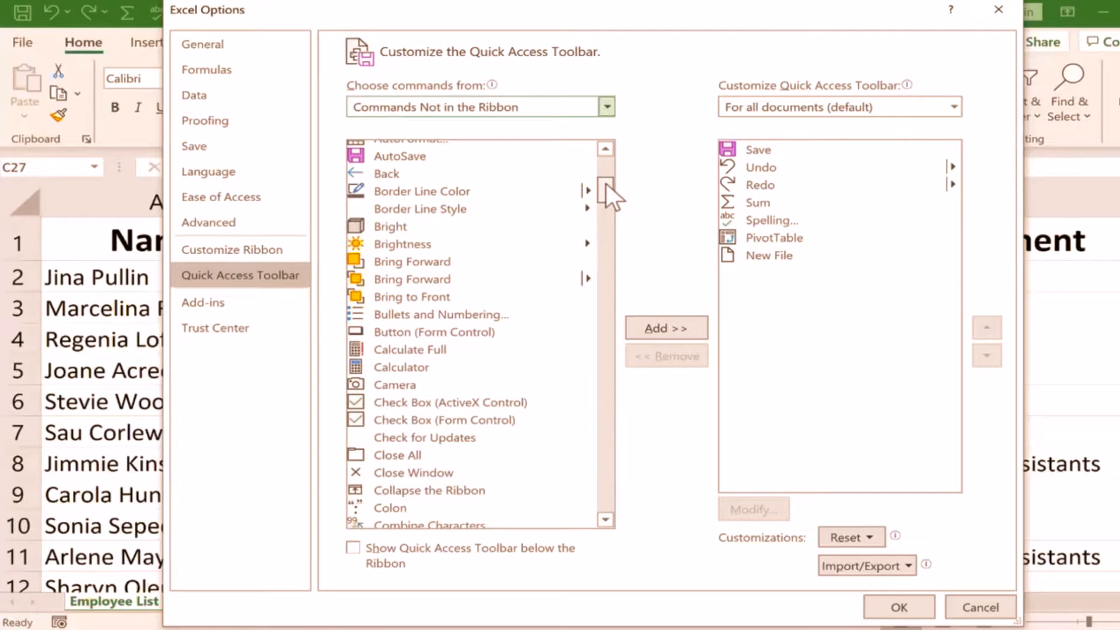
{"action": "scroll", "coordinate": [607, 183], "scroll_direction": "up", "scroll_amount": 1}
{"action": "scroll", "coordinate": [601, 187], "scroll_direction": "down", "scroll_amount": 4}
{"action": "mouse_move", "coordinate": [603, 195]}
{"action": "left_mouse_down"}
{"action": "mouse_move", "coordinate": [599, 290]}
{"action": "mouse_move", "coordinate": [600, 266]}
{"action": "left_mouse_up"}
{"action": "left_click", "coordinate": [388, 258]}
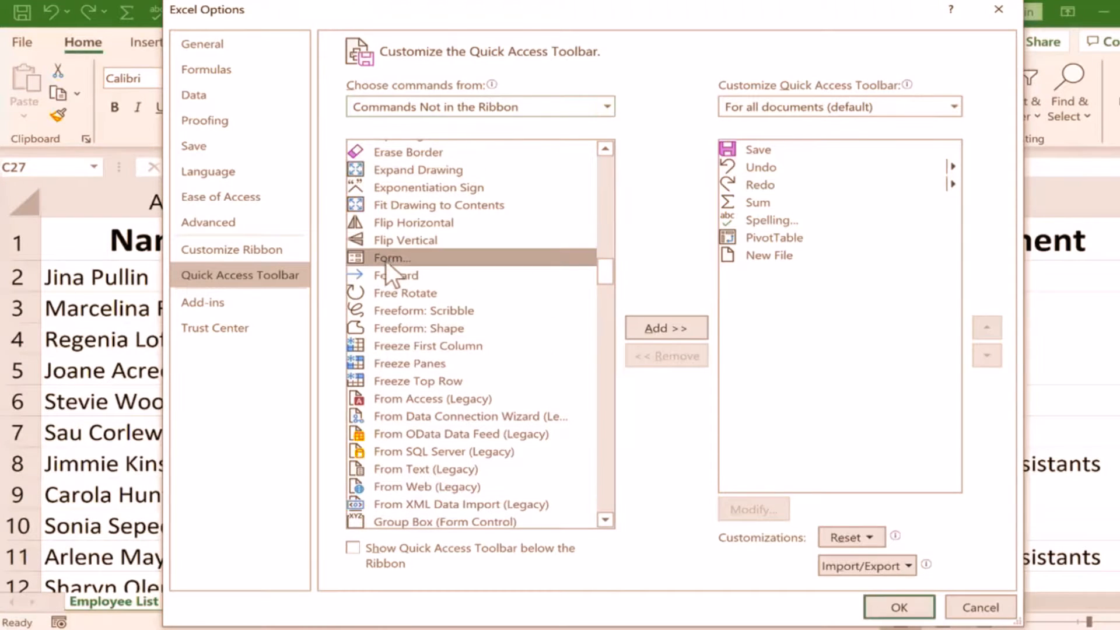
{"action": "left_click_drag", "start_coordinate": [657, 23], "coordinate": [646, 89]}
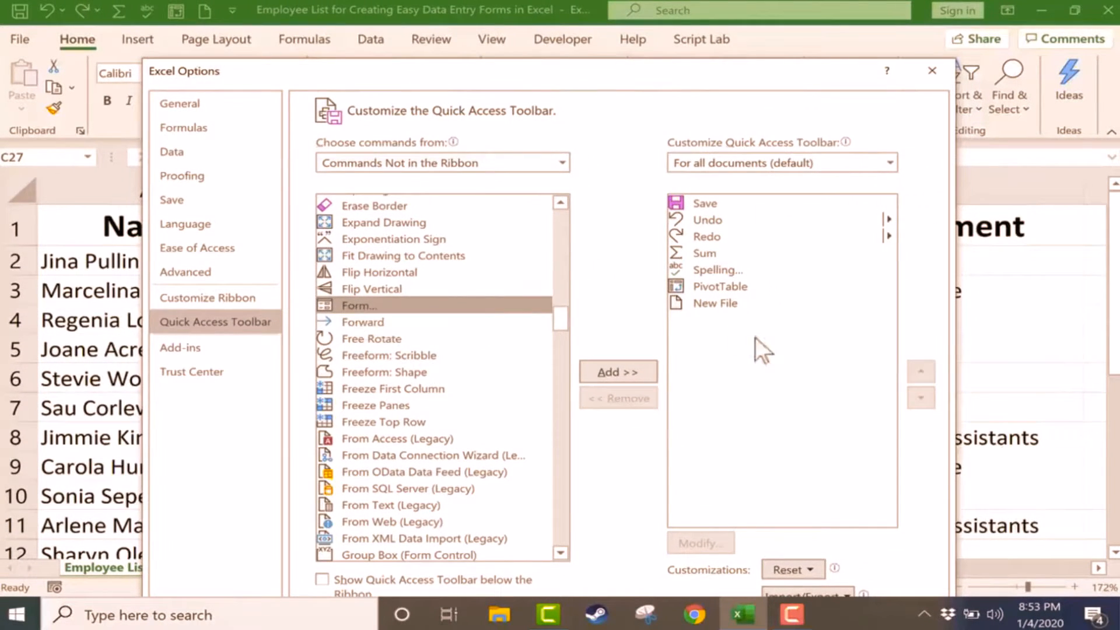
{"action": "left_click", "coordinate": [631, 371]}
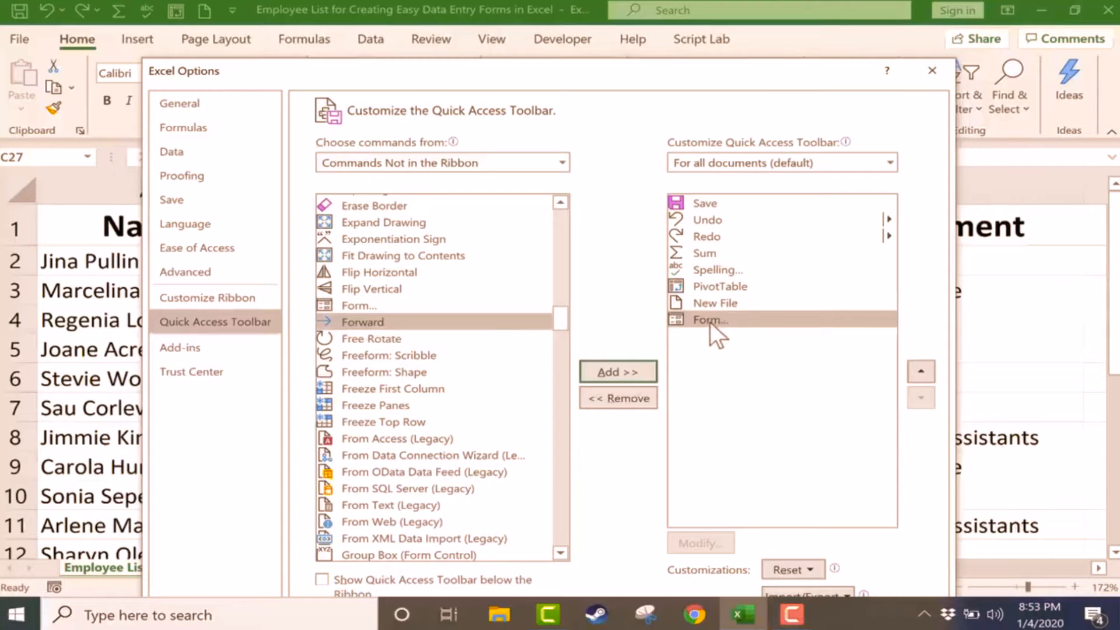
{"action": "left_click_drag", "start_coordinate": [786, 64], "coordinate": [768, 5]}
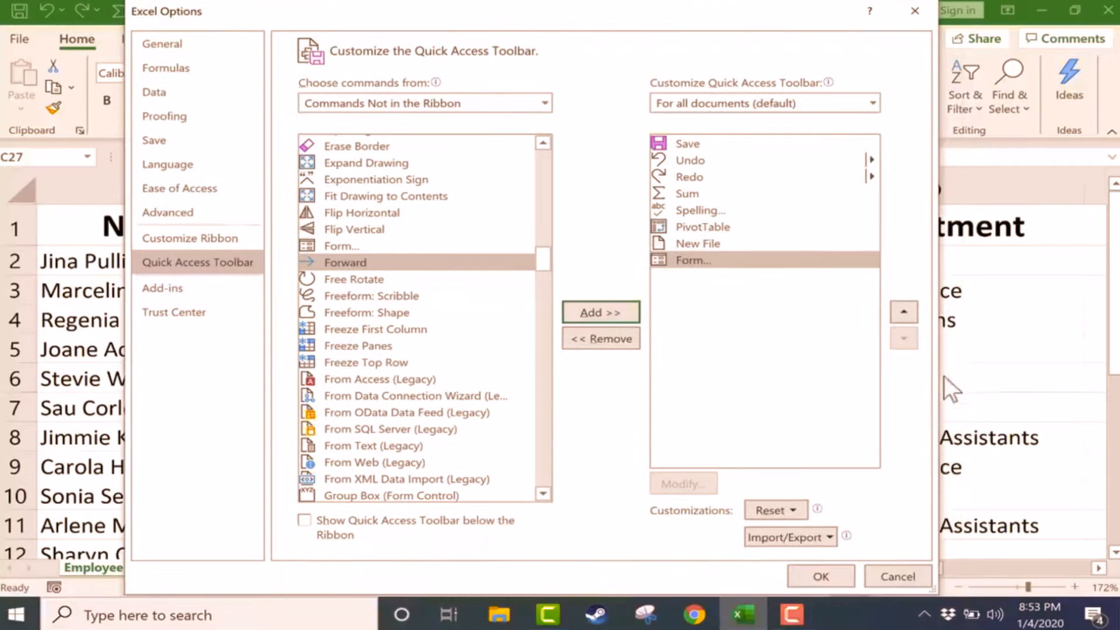
{"action": "left_click", "coordinate": [827, 570]}
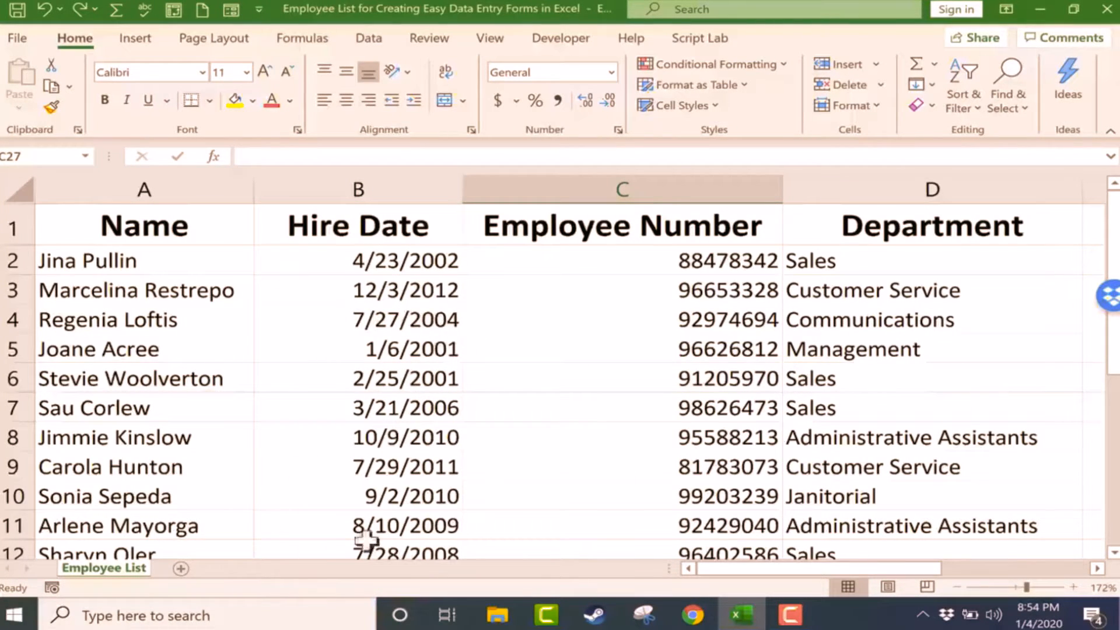
Step: Convert the employee data range A1:D23 into a table with headers
{"action": "left_click", "coordinate": [409, 437]}
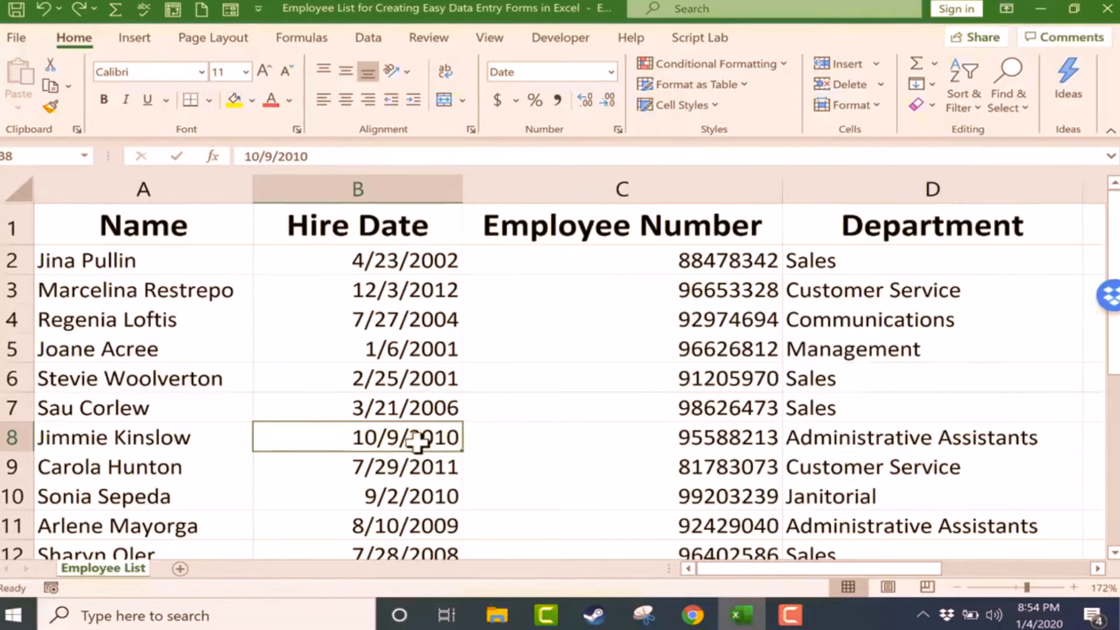
{"action": "key", "text": "ctrl+t"}
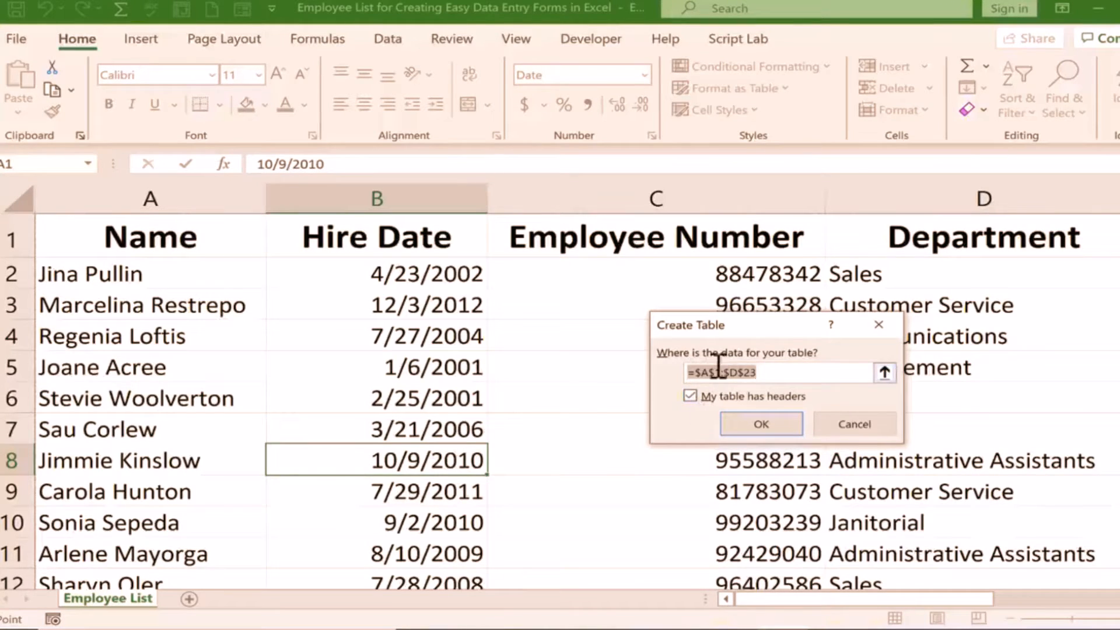
{"action": "left_click", "coordinate": [884, 372]}
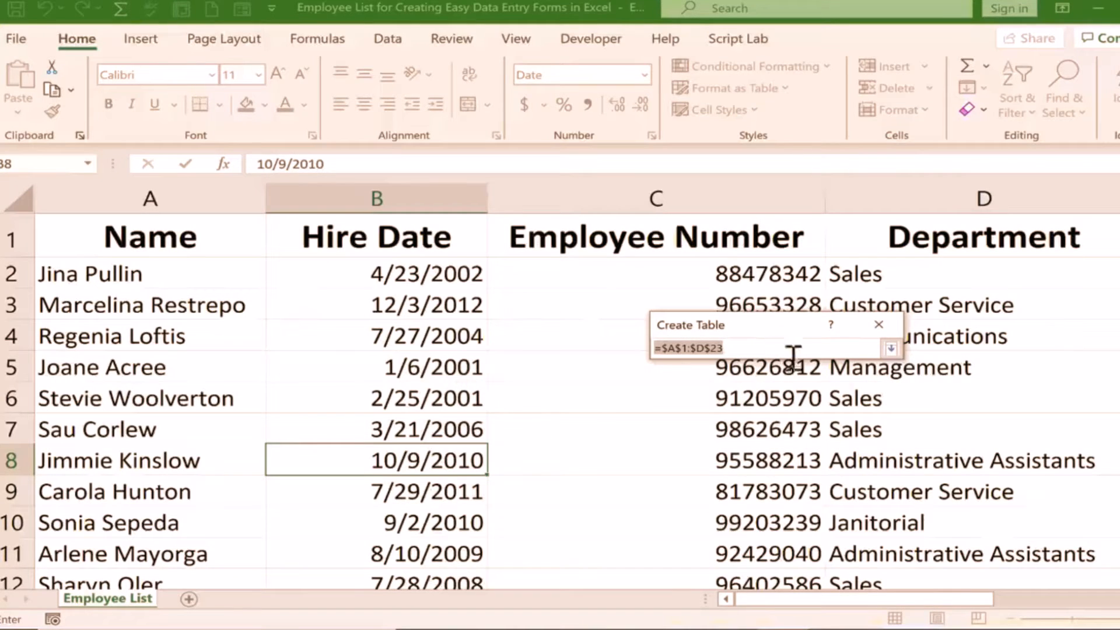
{"action": "left_click", "coordinate": [891, 349]}
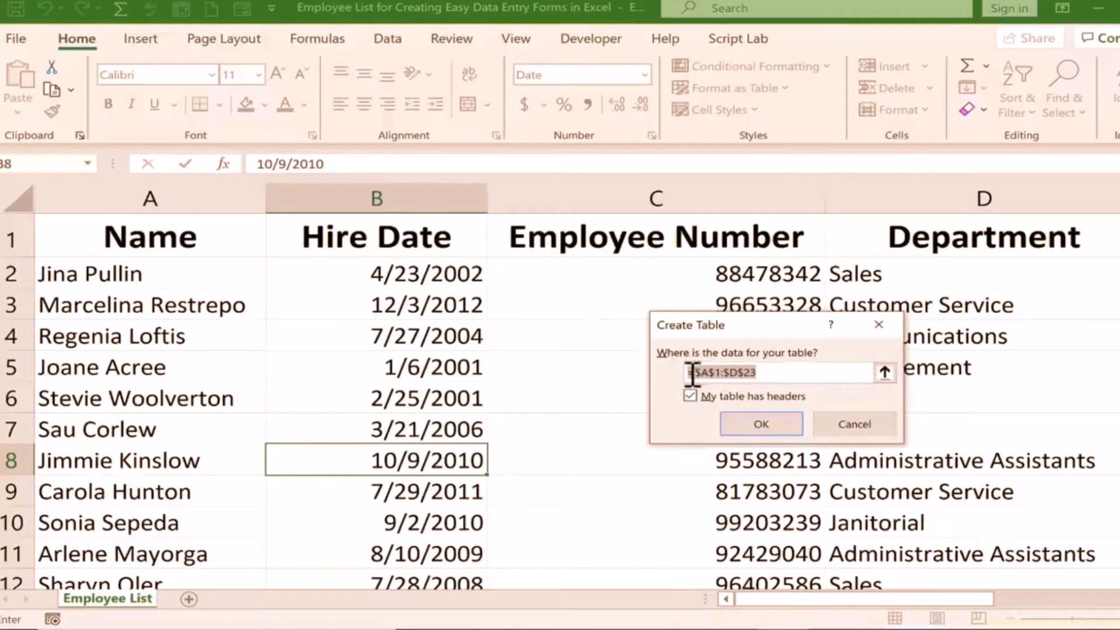
{"action": "left_click", "coordinate": [691, 397]}
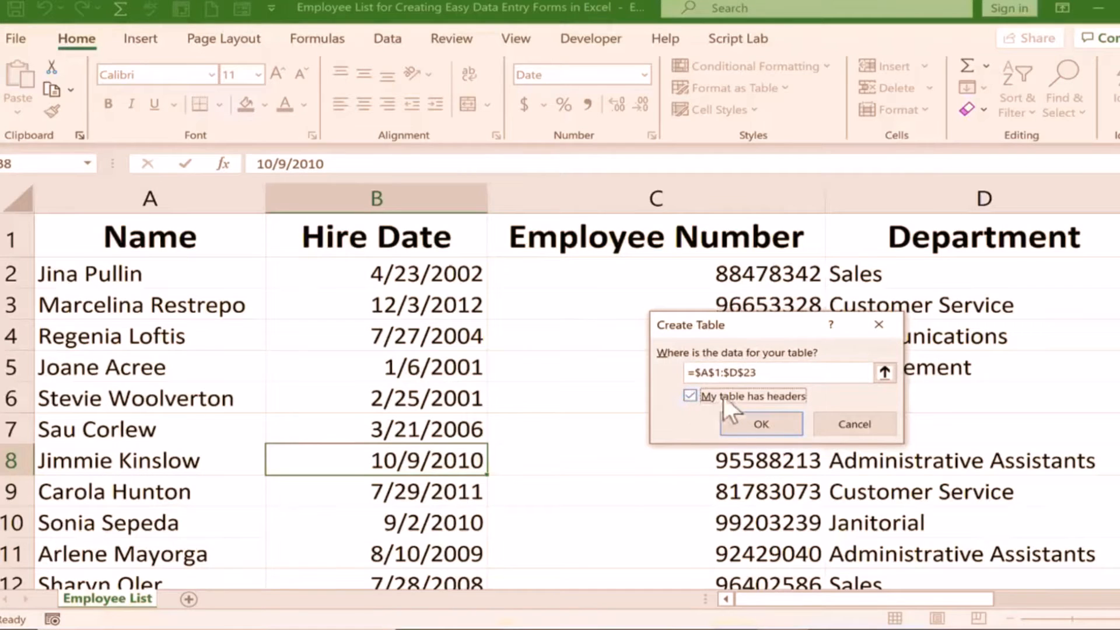
{"action": "left_click", "coordinate": [770, 425]}
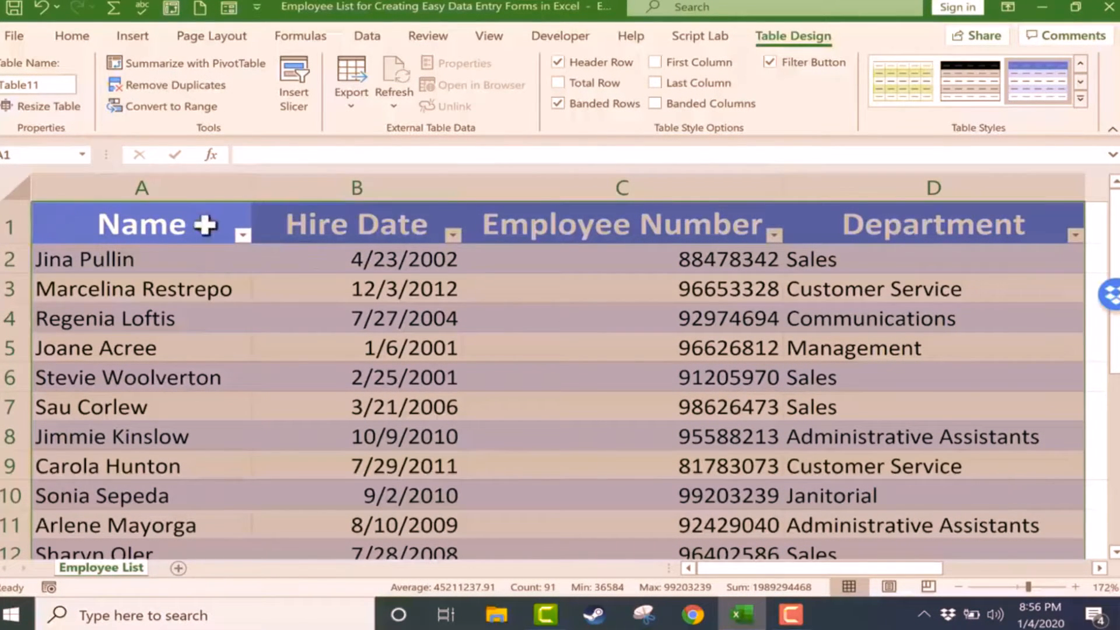
Step: Select cell C4 inside the employee table and open the data entry form for it
{"action": "scroll", "coordinate": [700, 292], "scroll_direction": "down", "scroll_amount": 1}
{"action": "scroll", "coordinate": [712, 300], "scroll_direction": "up", "scroll_amount": 1}
{"action": "scroll", "coordinate": [713, 300], "scroll_direction": "down", "scroll_amount": 5}
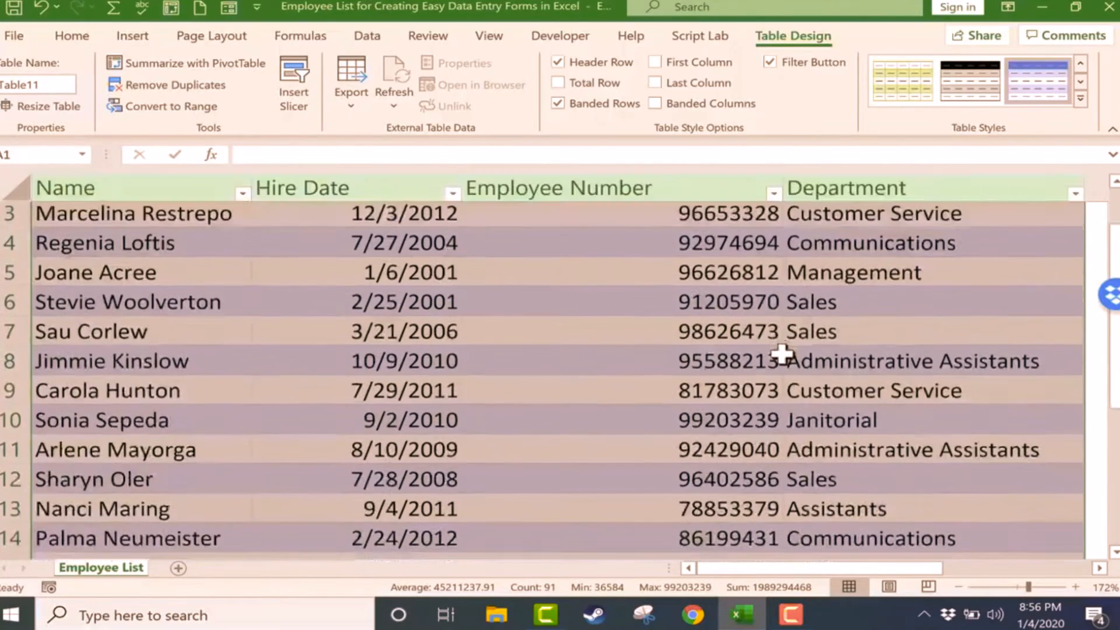
{"action": "scroll", "coordinate": [781, 355], "scroll_direction": "down", "scroll_amount": 3}
{"action": "scroll", "coordinate": [776, 362], "scroll_direction": "up", "scroll_amount": 7}
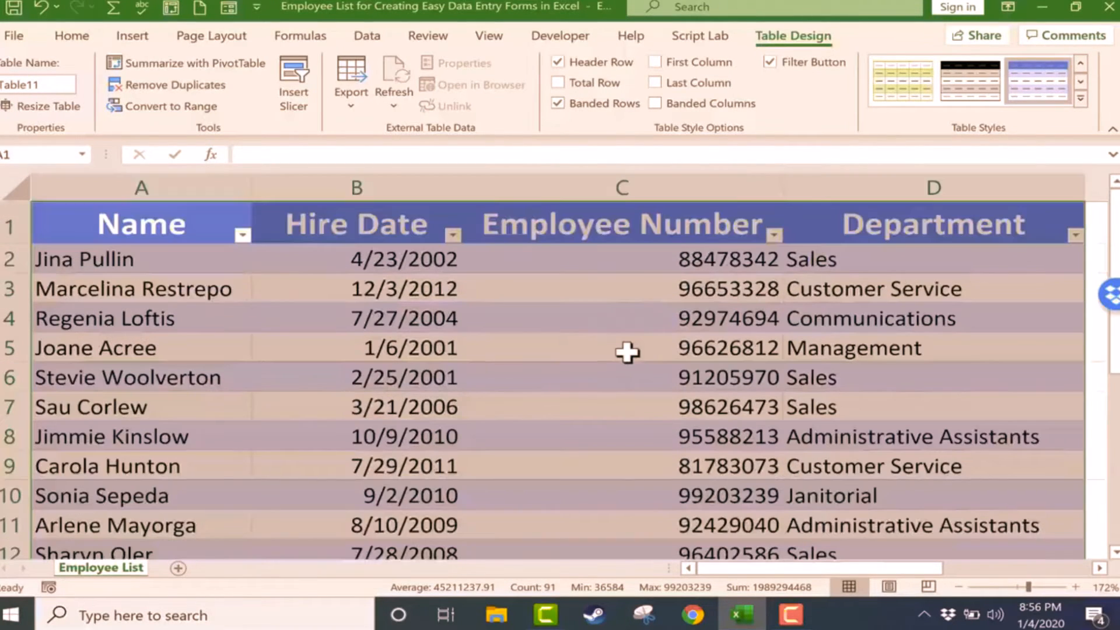
{"action": "left_click", "coordinate": [758, 318]}
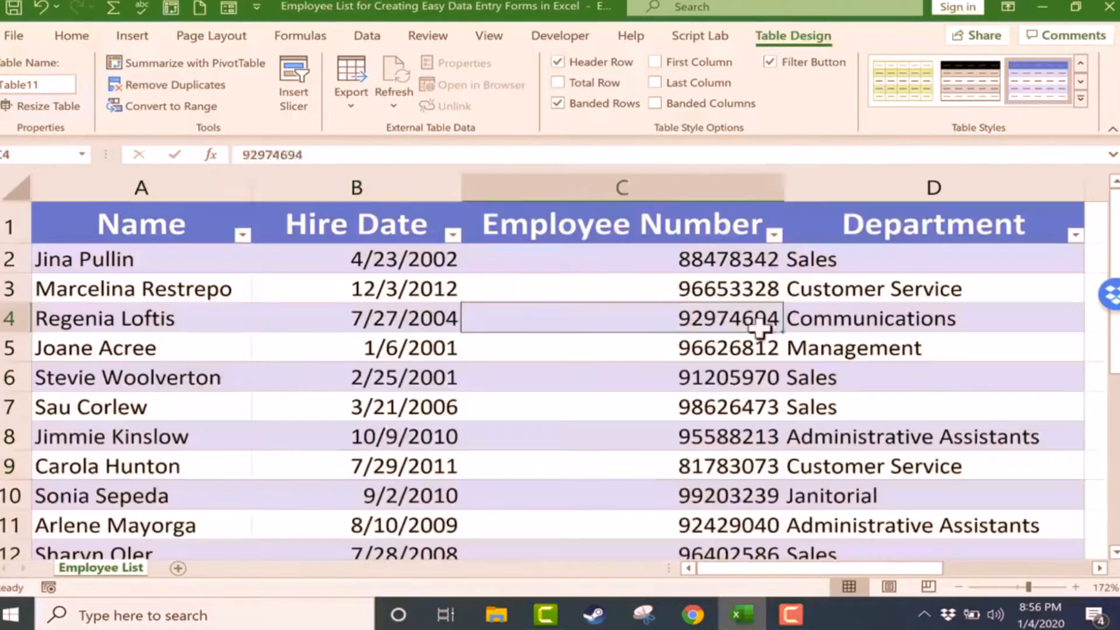
{"action": "left_click", "coordinate": [392, 463]}
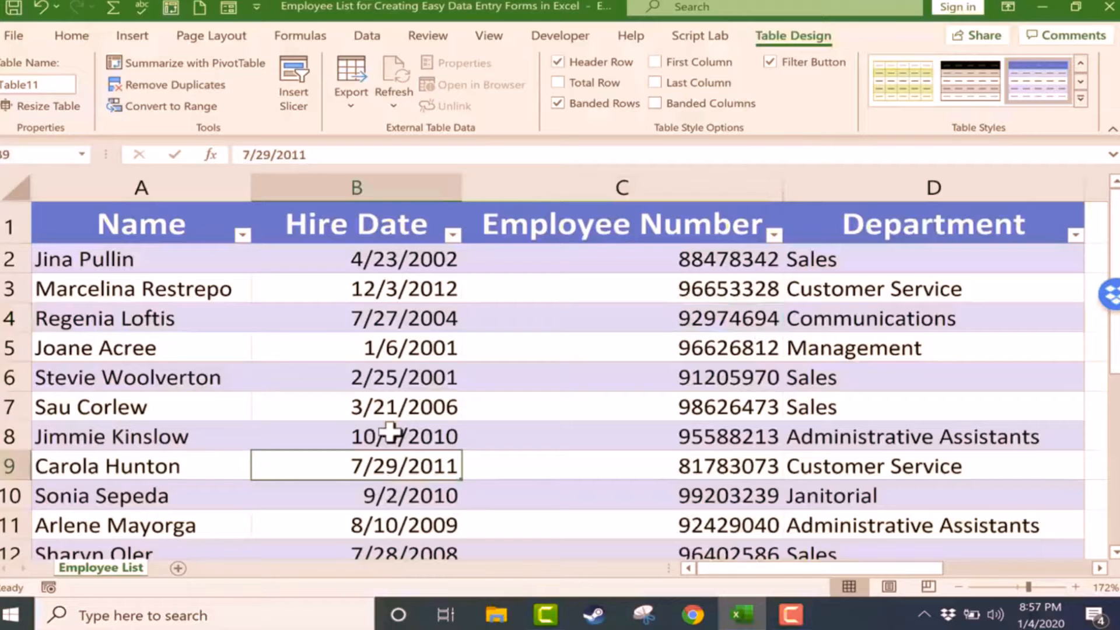
{"action": "left_click", "coordinate": [532, 322]}
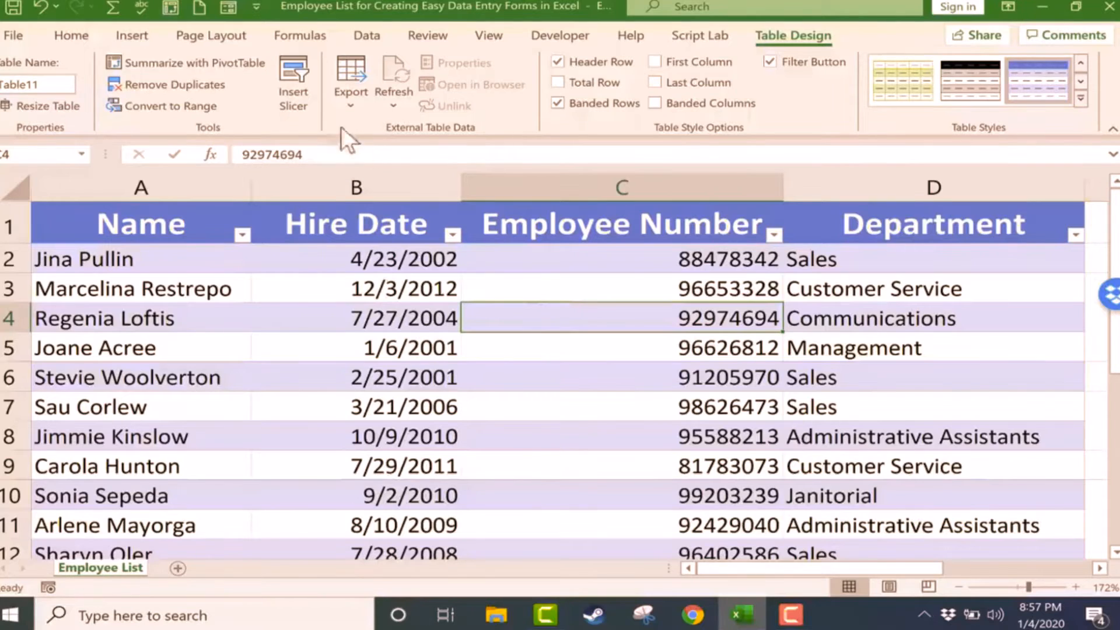
{"action": "left_click", "coordinate": [227, 7]}
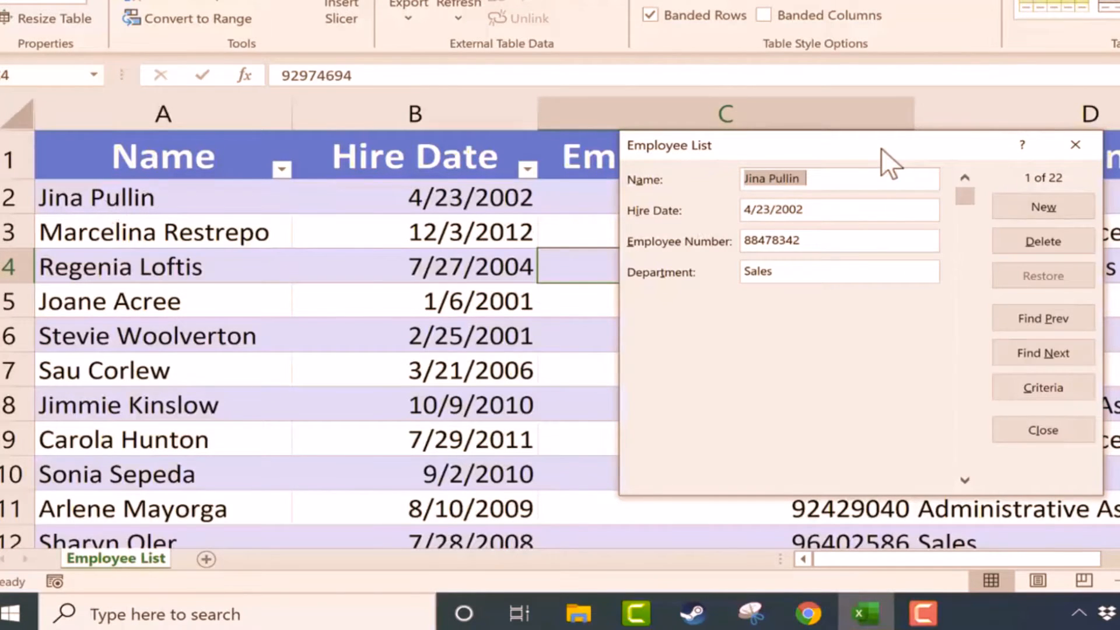
Step: Reposition the Employee List form over the sheet and browse forward to the third record
{"action": "left_click_drag", "start_coordinate": [880, 148], "coordinate": [517, 261]}
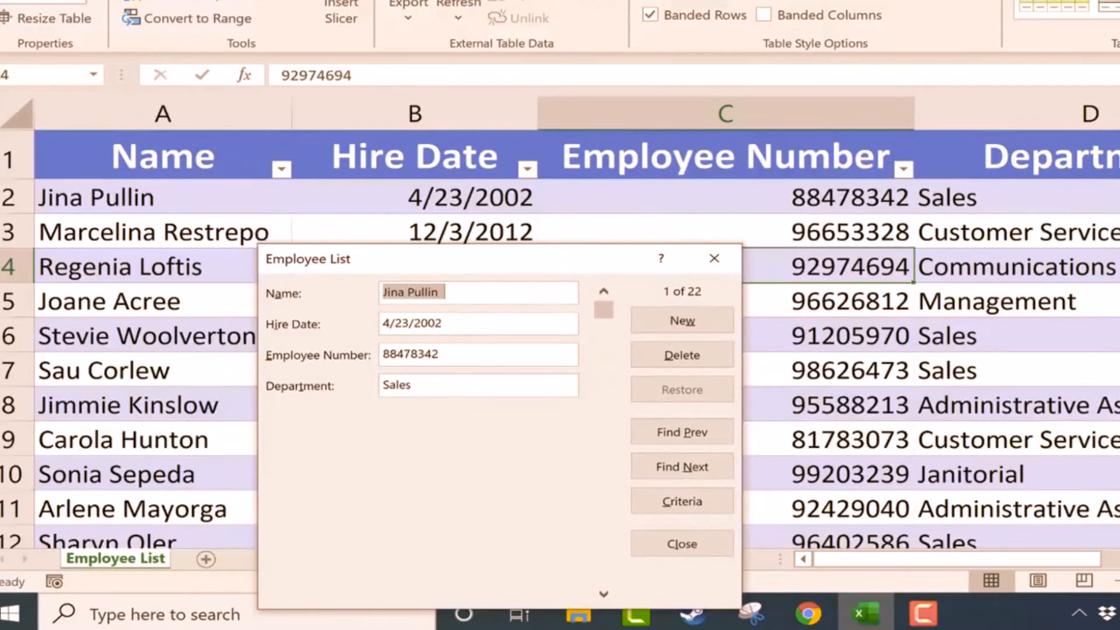
{"action": "left_click_drag", "start_coordinate": [598, 254], "coordinate": [977, 163]}
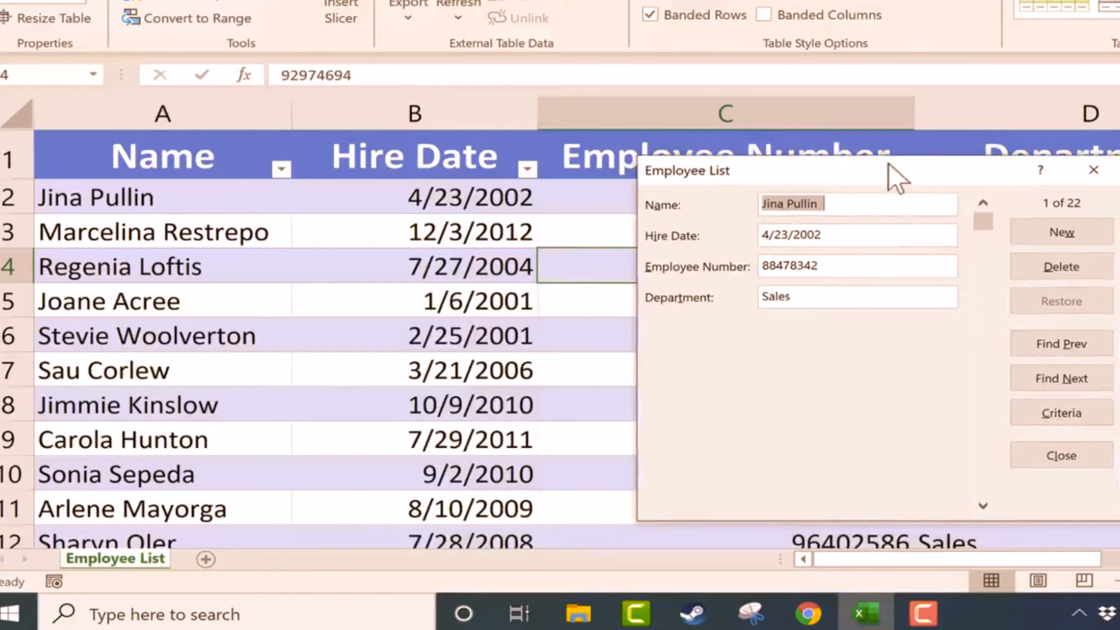
{"action": "left_click_drag", "start_coordinate": [888, 162], "coordinate": [510, 210]}
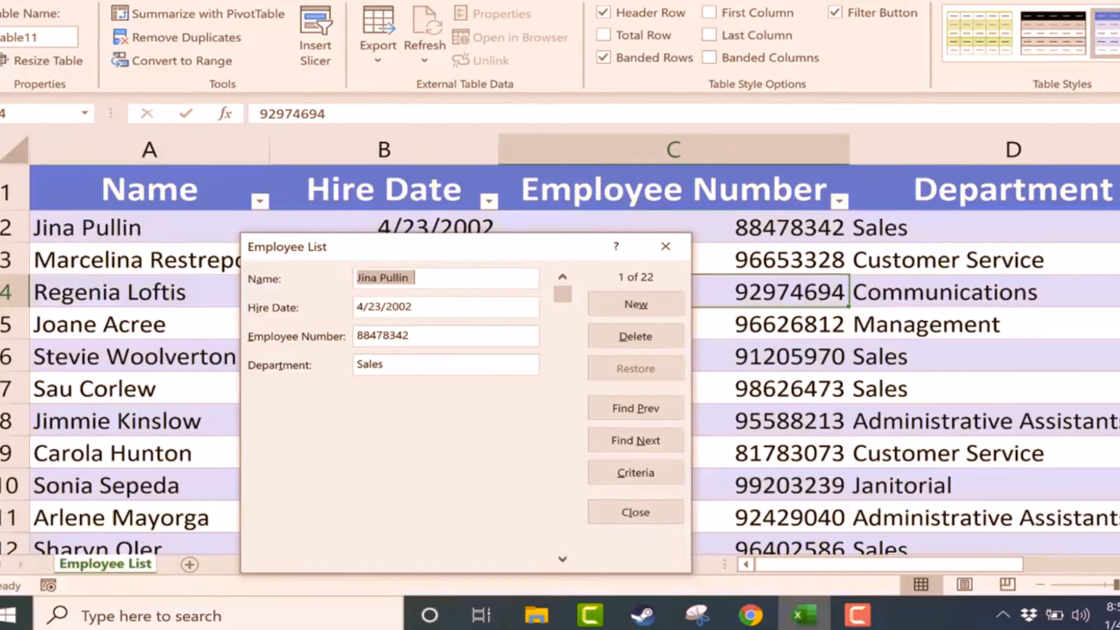
{"action": "left_click_drag", "start_coordinate": [392, 245], "coordinate": [516, 154]}
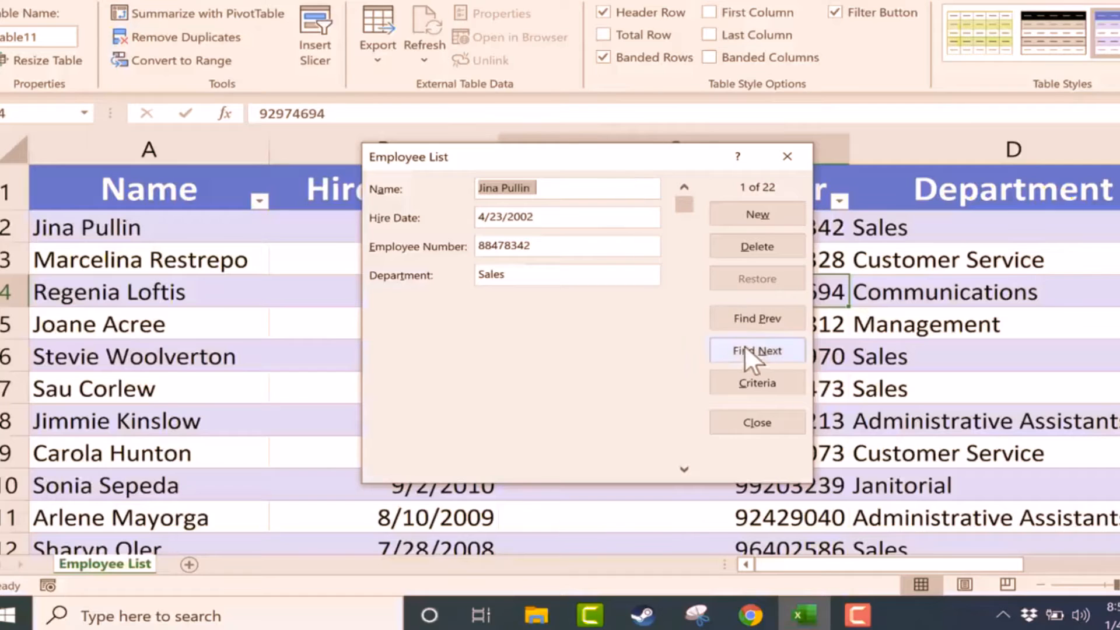
{"action": "left_click", "coordinate": [769, 350]}
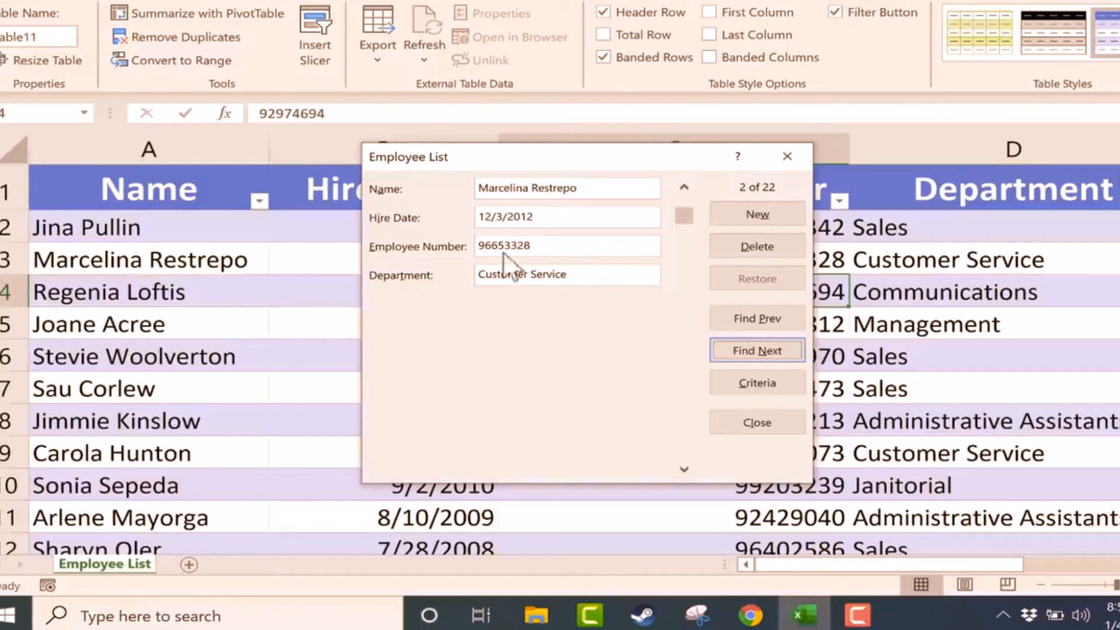
{"action": "left_click", "coordinate": [778, 346]}
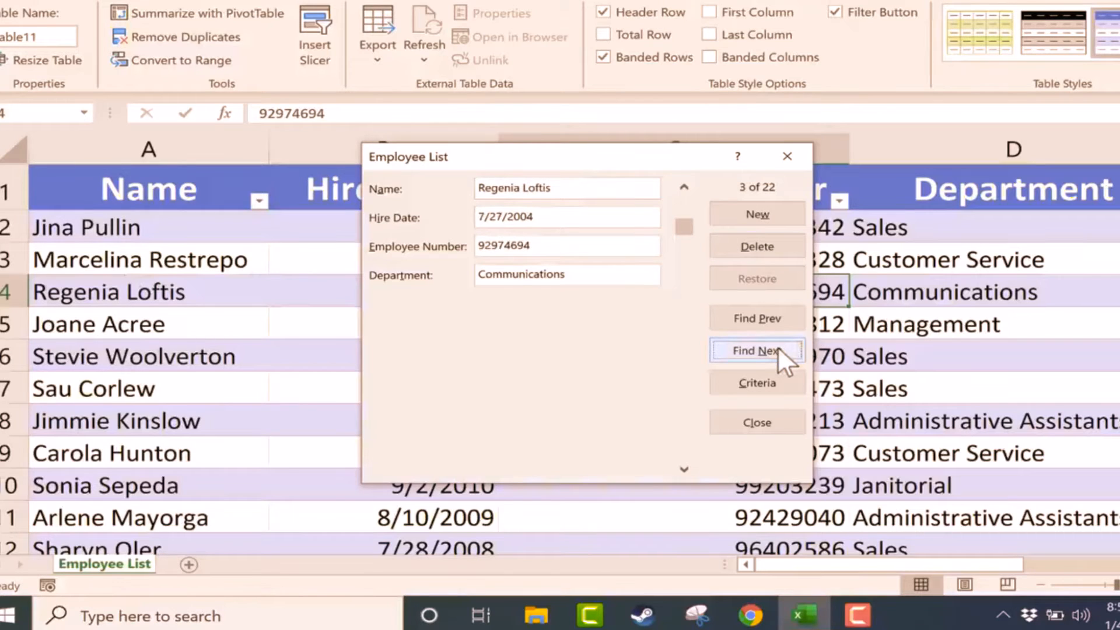
Step: Browse forward through the employee records in the form from the third to the ninth
{"action": "left_click", "coordinate": [778, 347]}
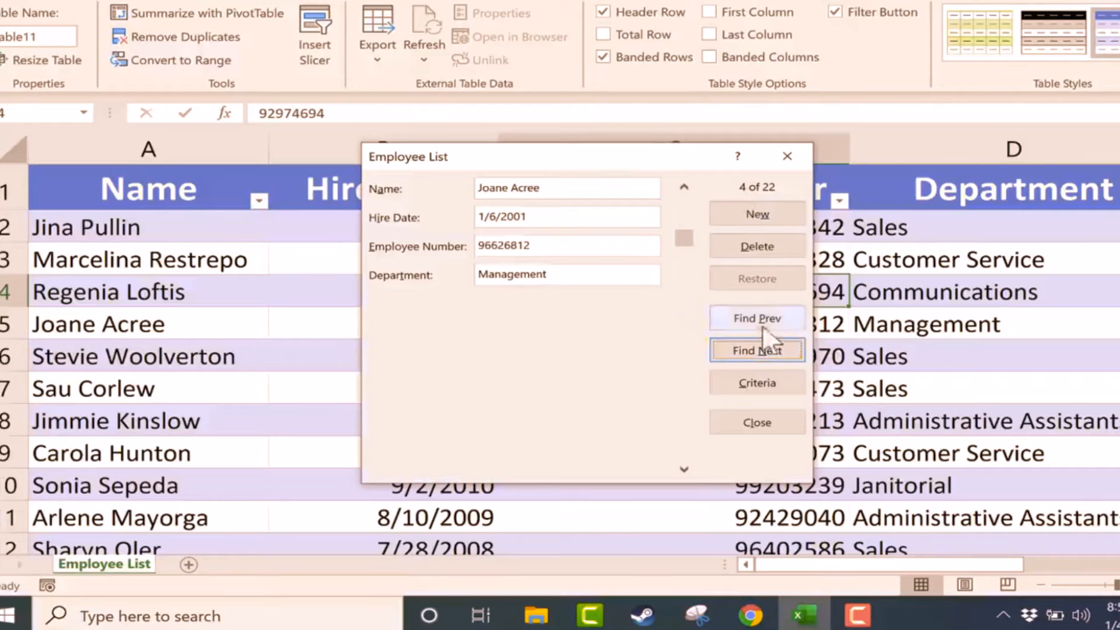
{"action": "double_click", "coordinate": [774, 345]}
{"action": "left_click", "coordinate": [772, 346]}
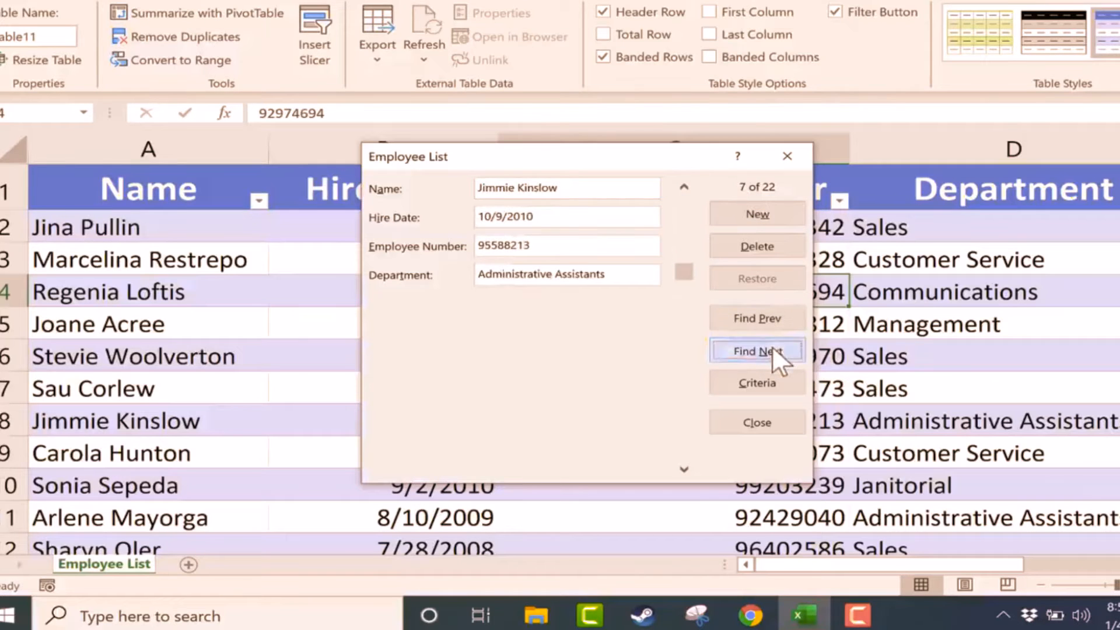
{"action": "double_click", "coordinate": [773, 348]}
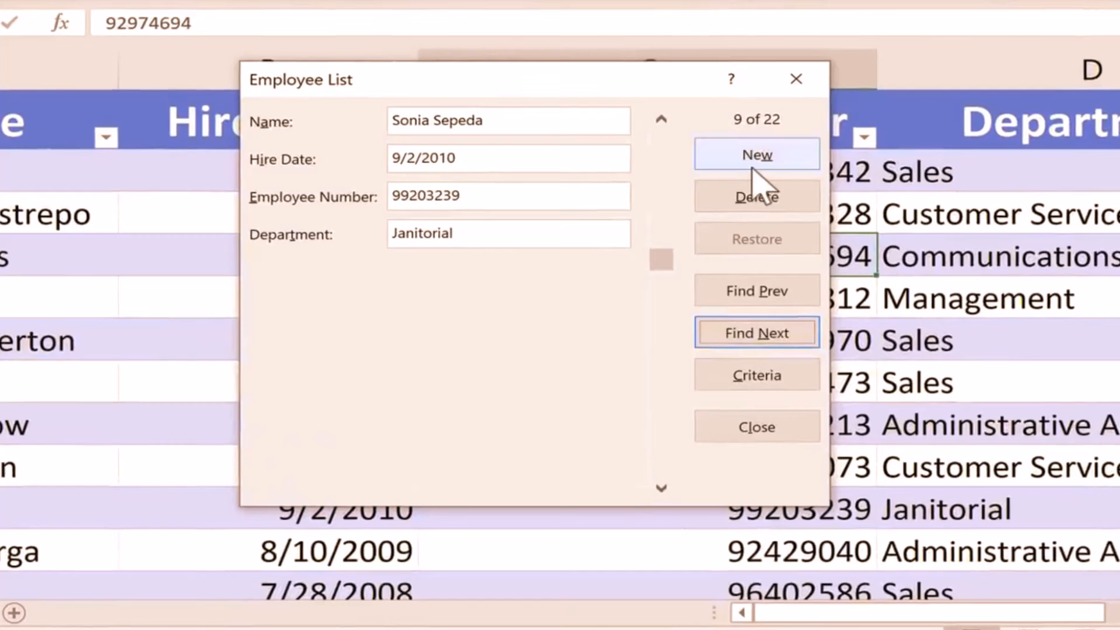
Step: Start a new record in the data entry form and enter the employee's full name
{"action": "left_click", "coordinate": [780, 158]}
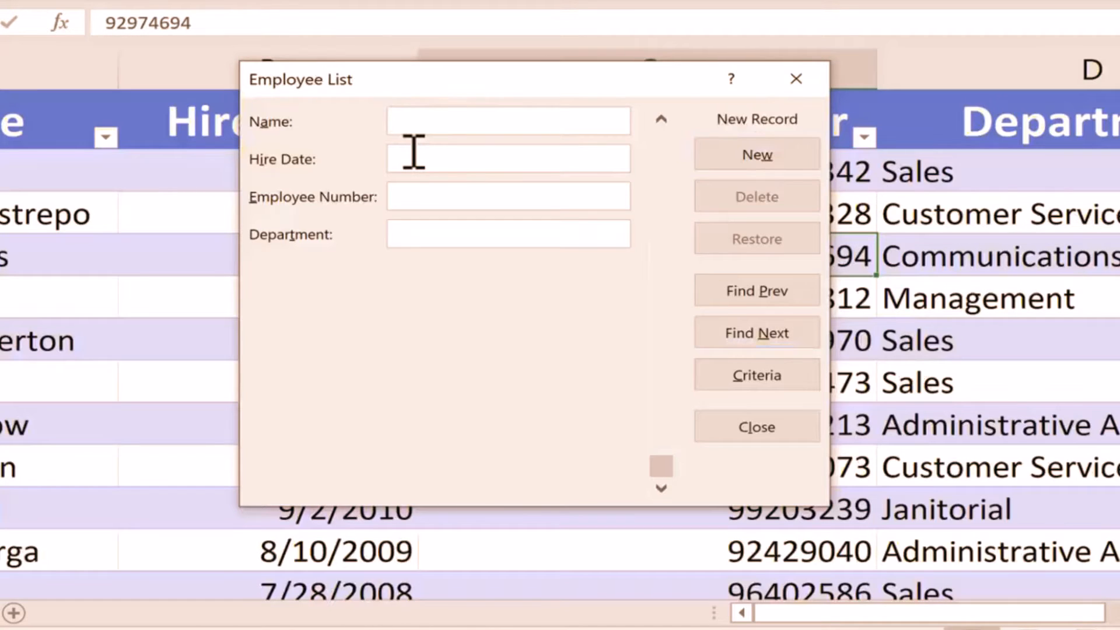
{"action": "type", "text": "Gary La"}
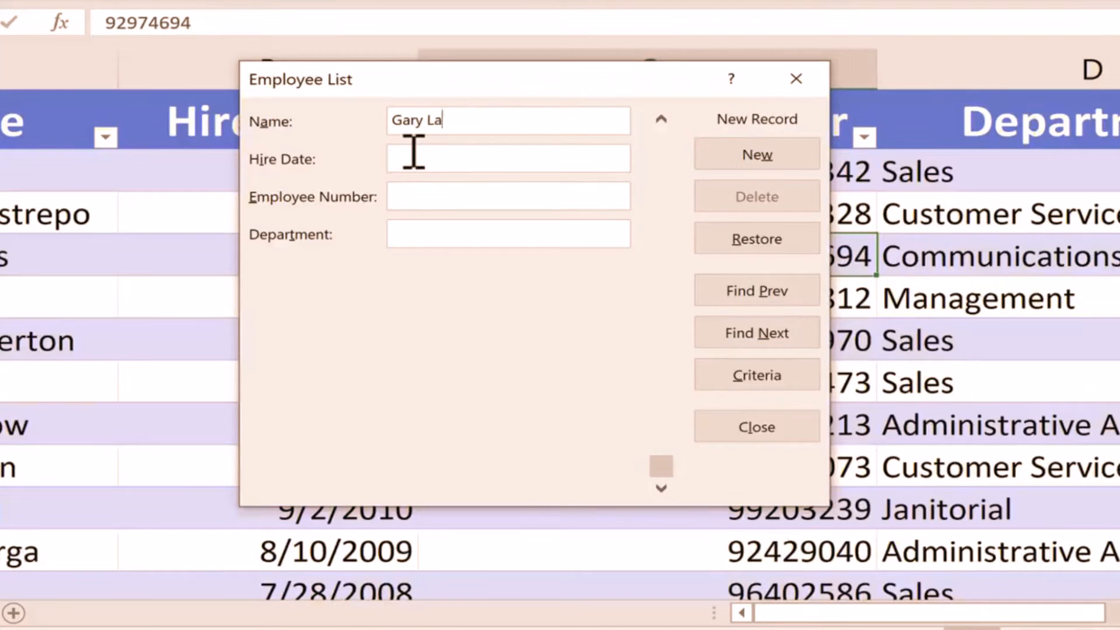
{"action": "type", "text": "rson"}
{"action": "left_click", "coordinate": [428, 158]}
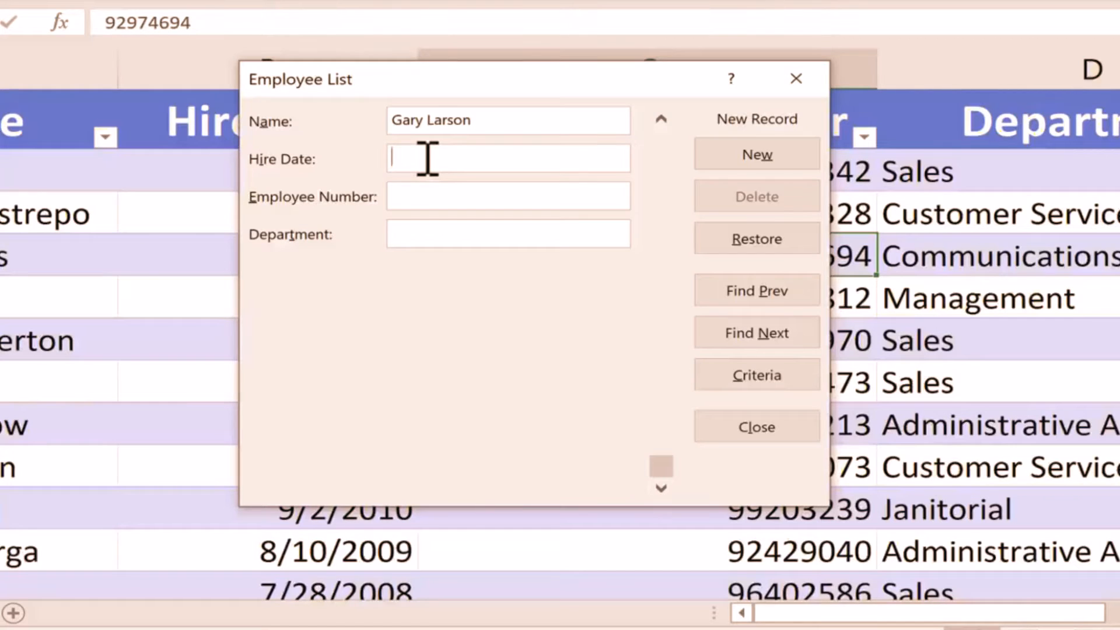
{"action": "type", "text": "1/2"}
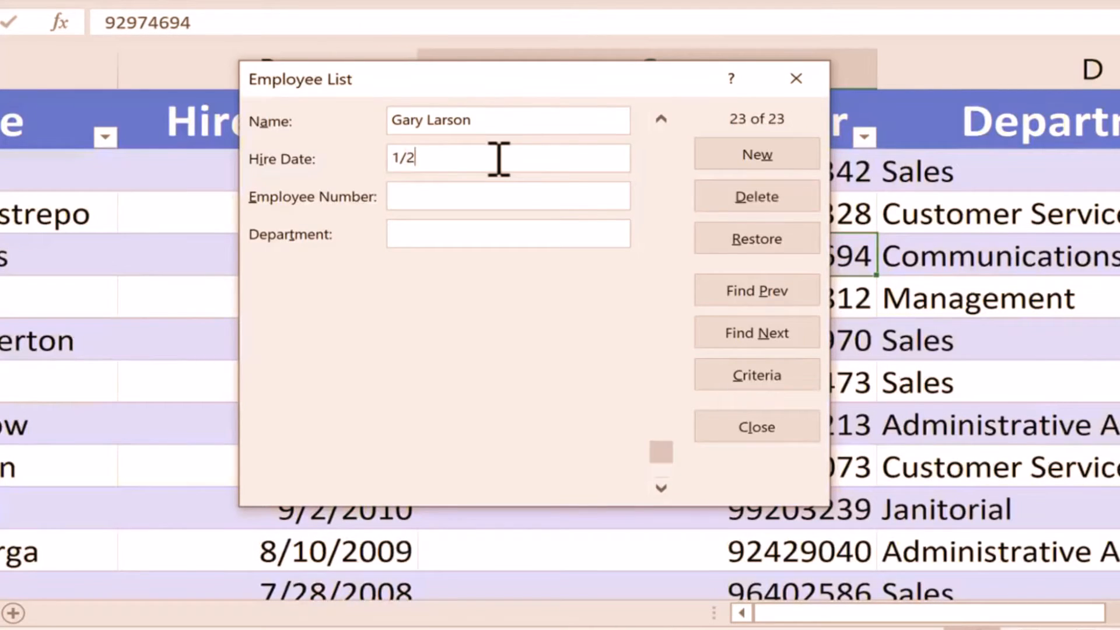
{"action": "type", "text": "/2"}
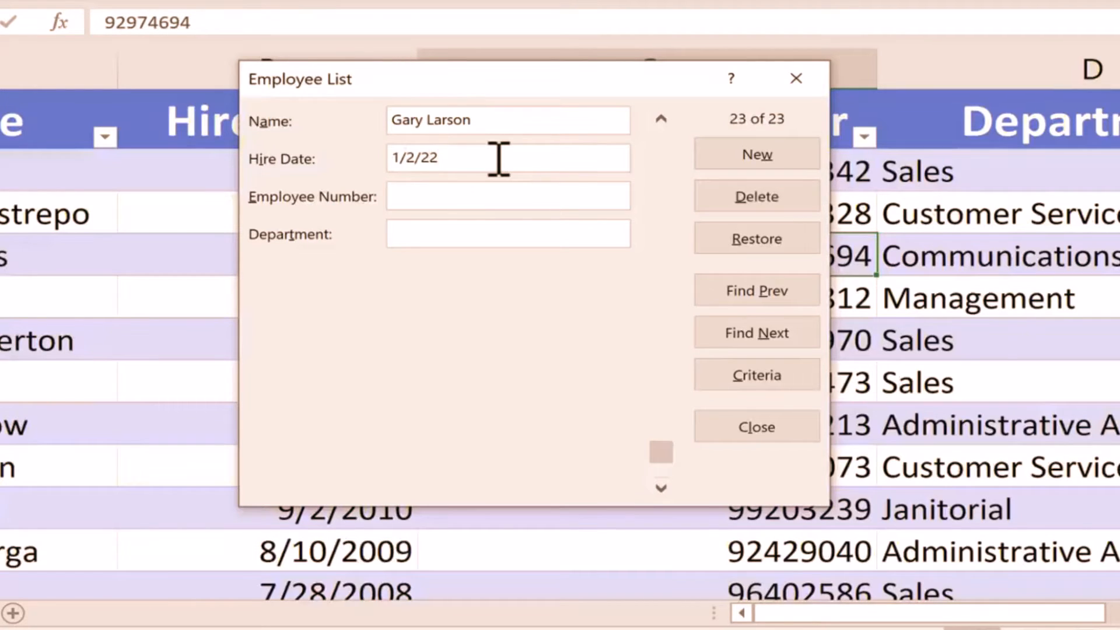
{"action": "type", "text": "2"}
{"action": "key", "text": "BackSpace"}
{"action": "key", "text": "BackSpace"}
{"action": "key", "text": "BackSpace"}
{"action": "key", "text": "BackSpace"}
{"action": "key", "text": "BackSpace"}
{"action": "key", "text": "BackSpace"}
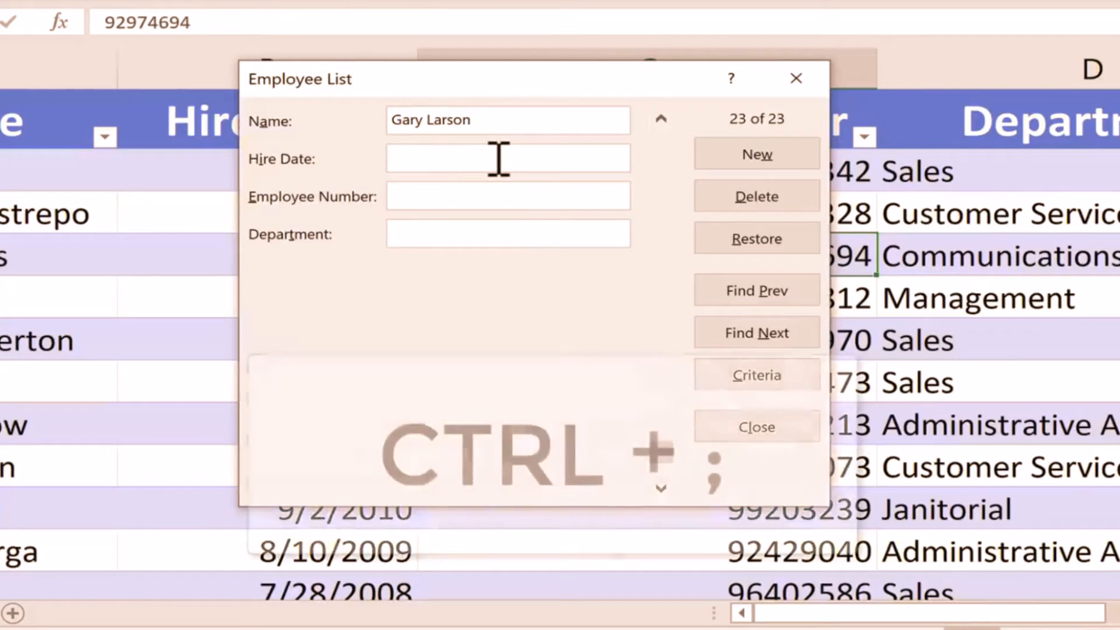
Step: Insert the current date as the new record's hire date and change its year so it reads 1/4/2022
{"action": "key", "text": "ctrl+semicolon"}
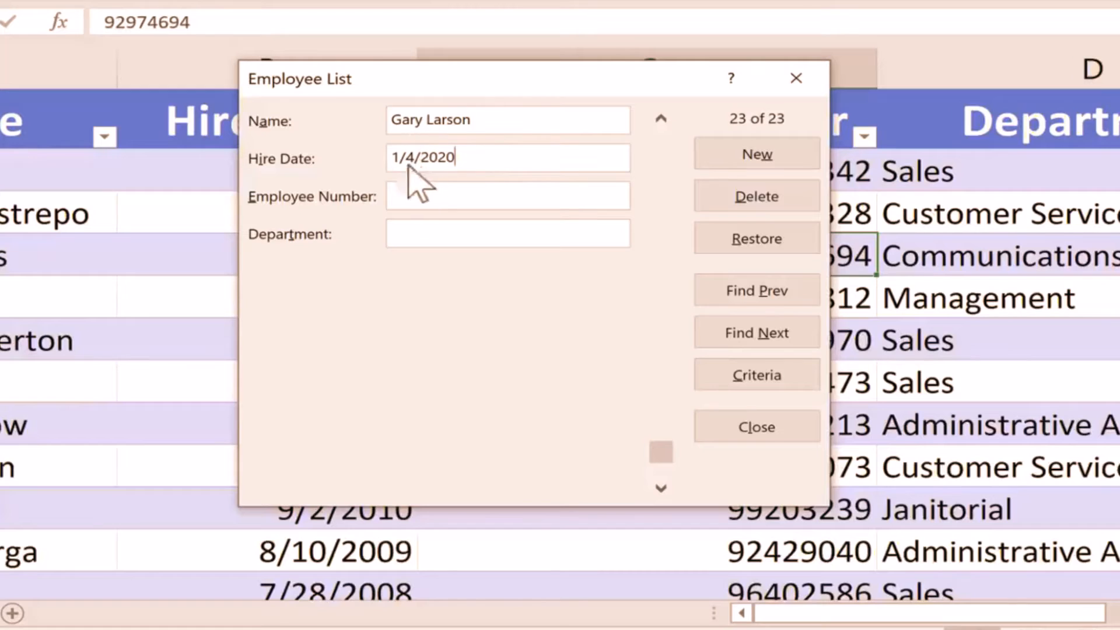
{"action": "left_click_drag", "start_coordinate": [448, 158], "coordinate": [463, 159]}
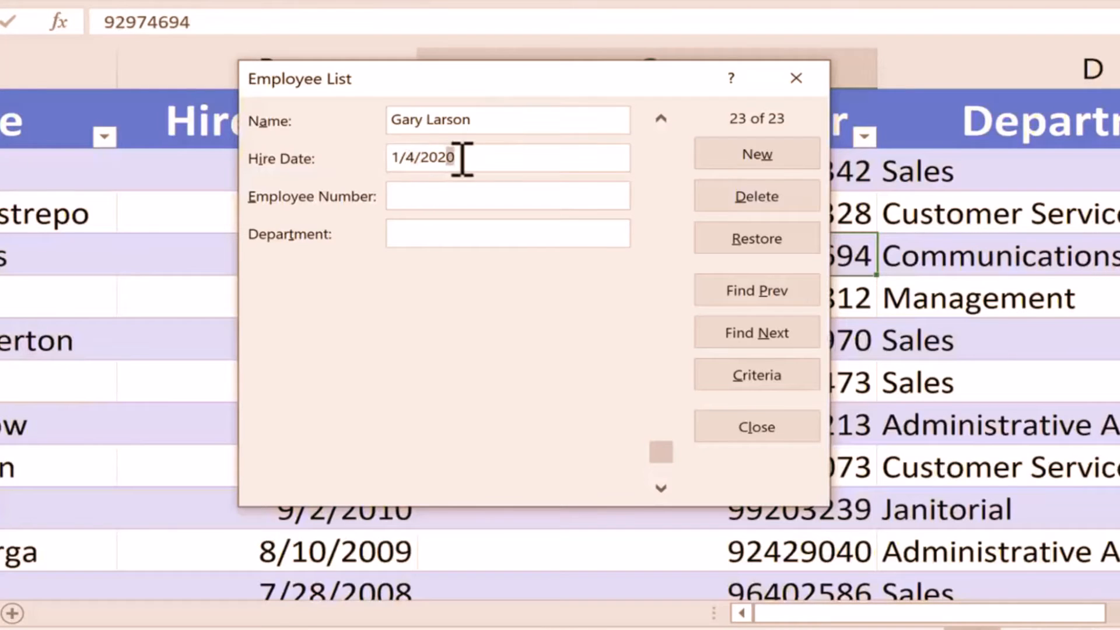
{"action": "type", "text": "4"}
{"action": "key", "text": "BackSpace"}
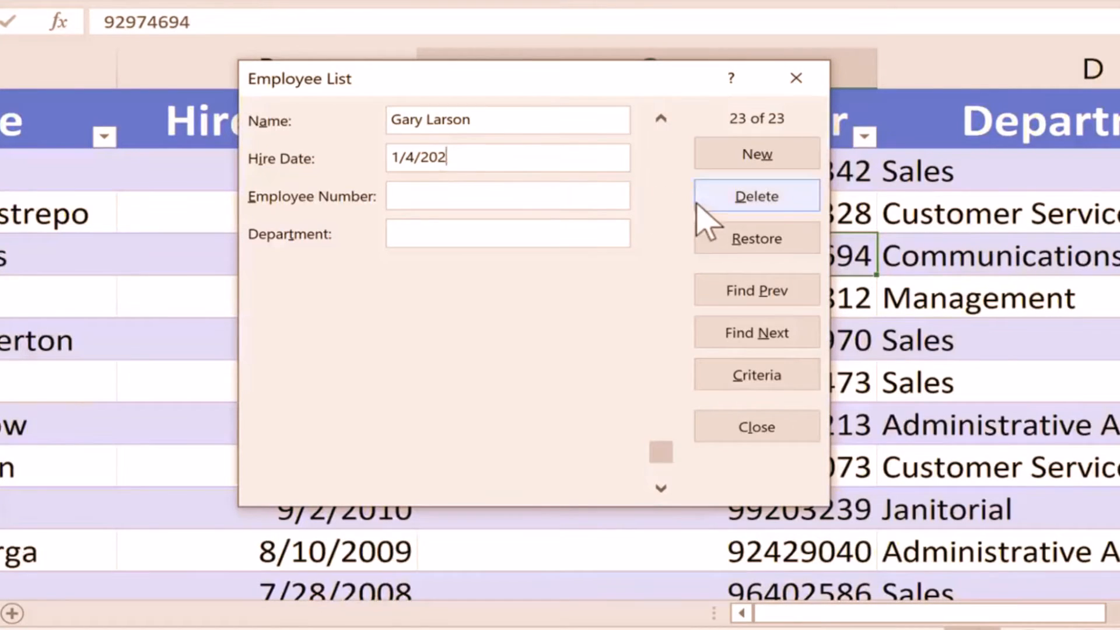
{"action": "type", "text": "2"}
Step: Enter the new record's employee number, set the department to Sales, and submit the record
{"action": "left_click", "coordinate": [453, 195]}
{"action": "type", "text": "47477"}
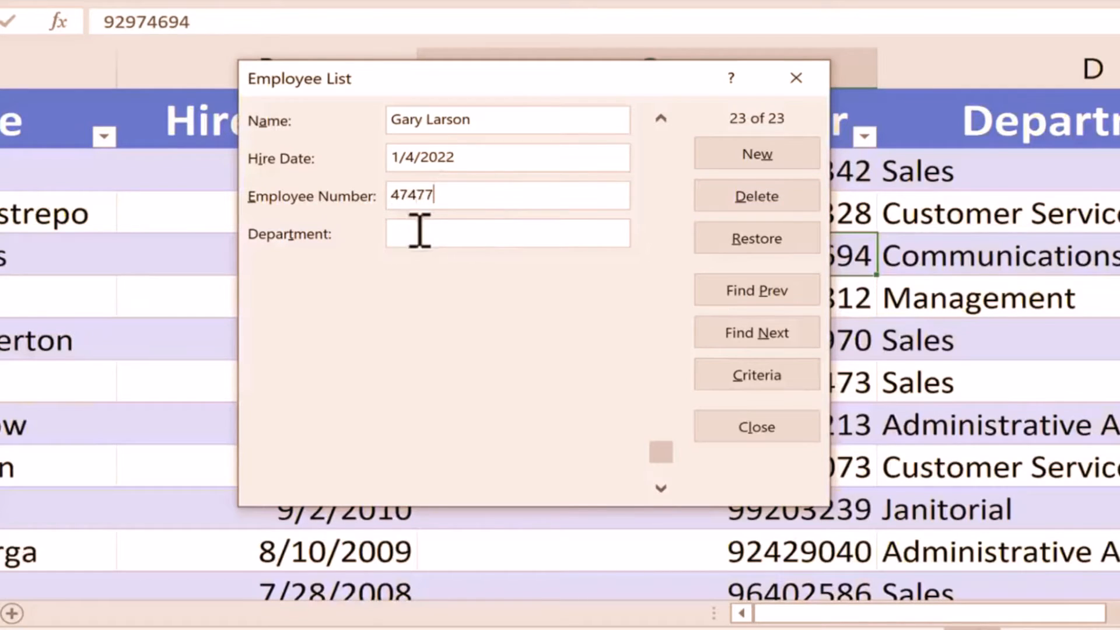
{"action": "left_click", "coordinate": [455, 224]}
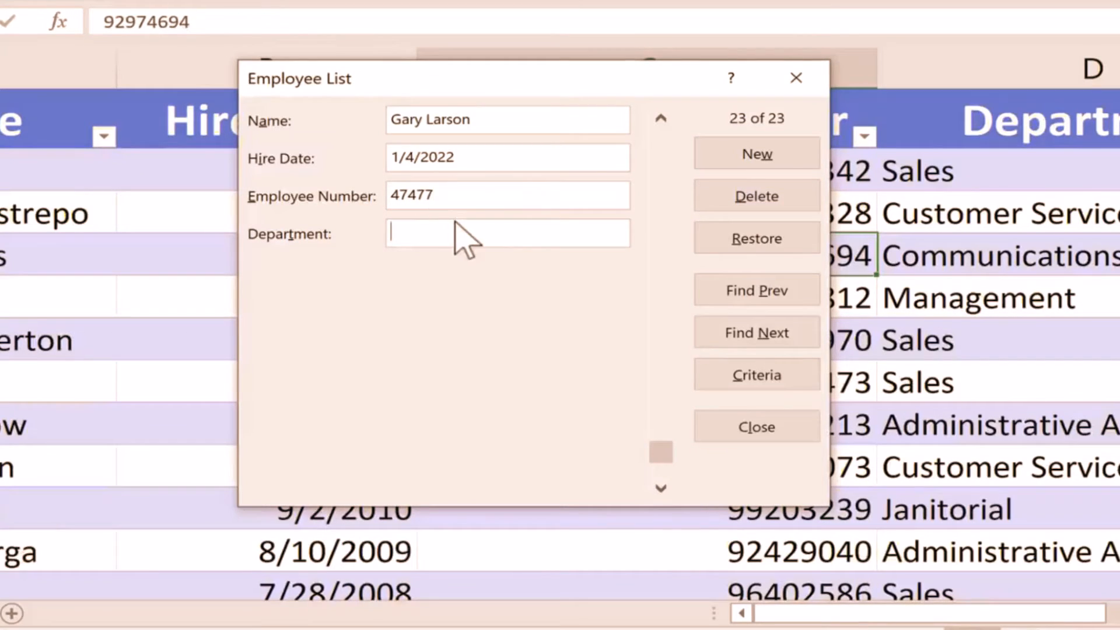
{"action": "type", "text": "Sale"}
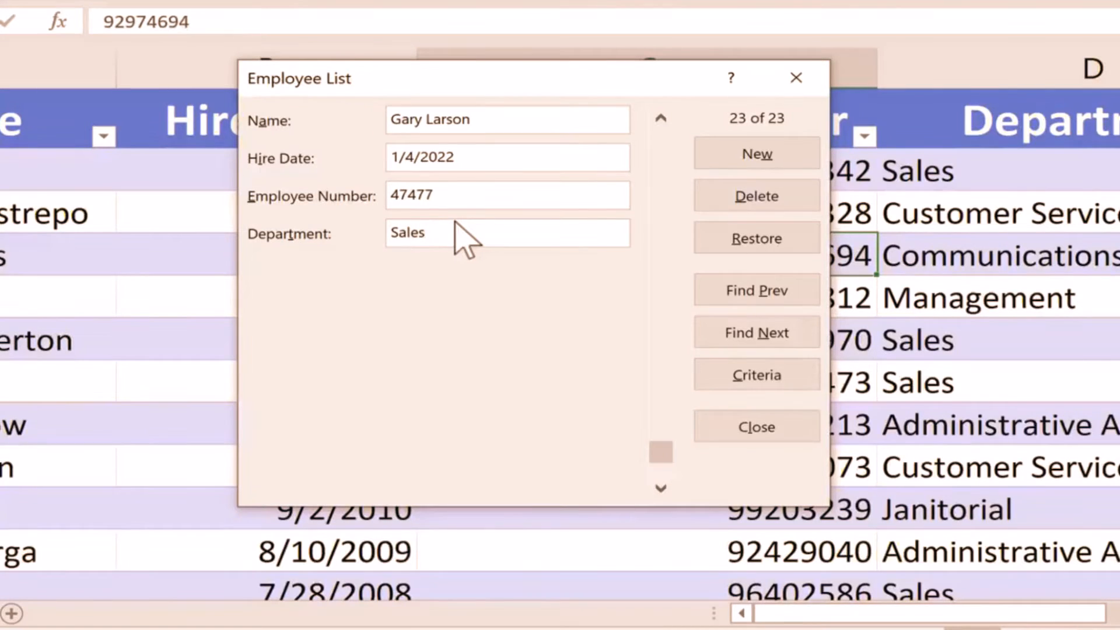
{"action": "type", "text": "s"}
{"action": "key", "text": "Return"}
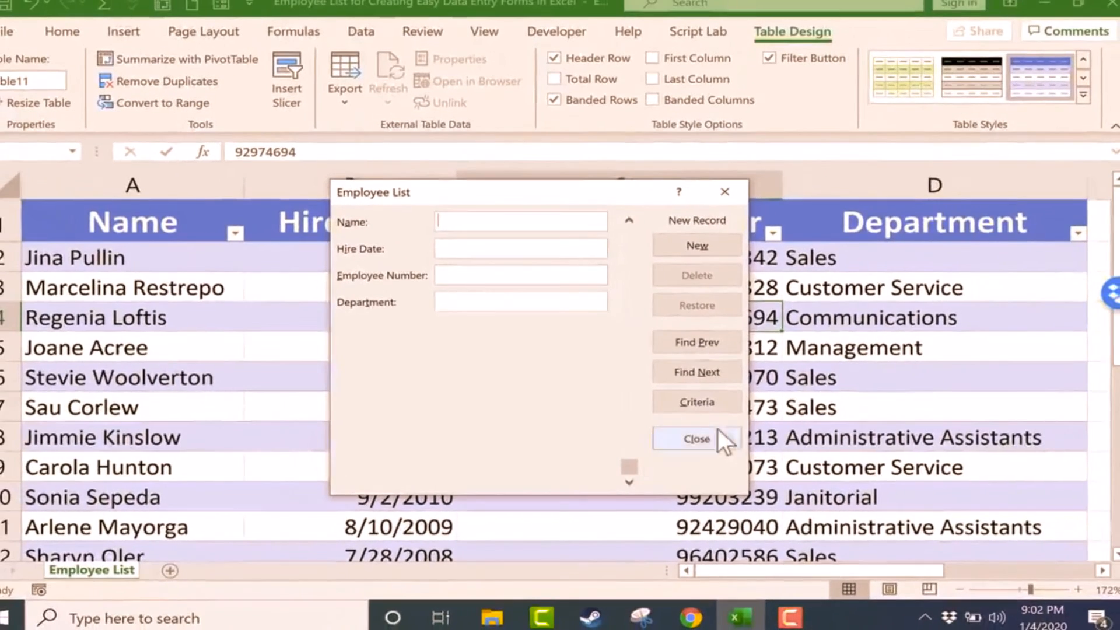
Step: Close the data entry form and check the last rows of the employee table for the new record
{"action": "left_click", "coordinate": [747, 438]}
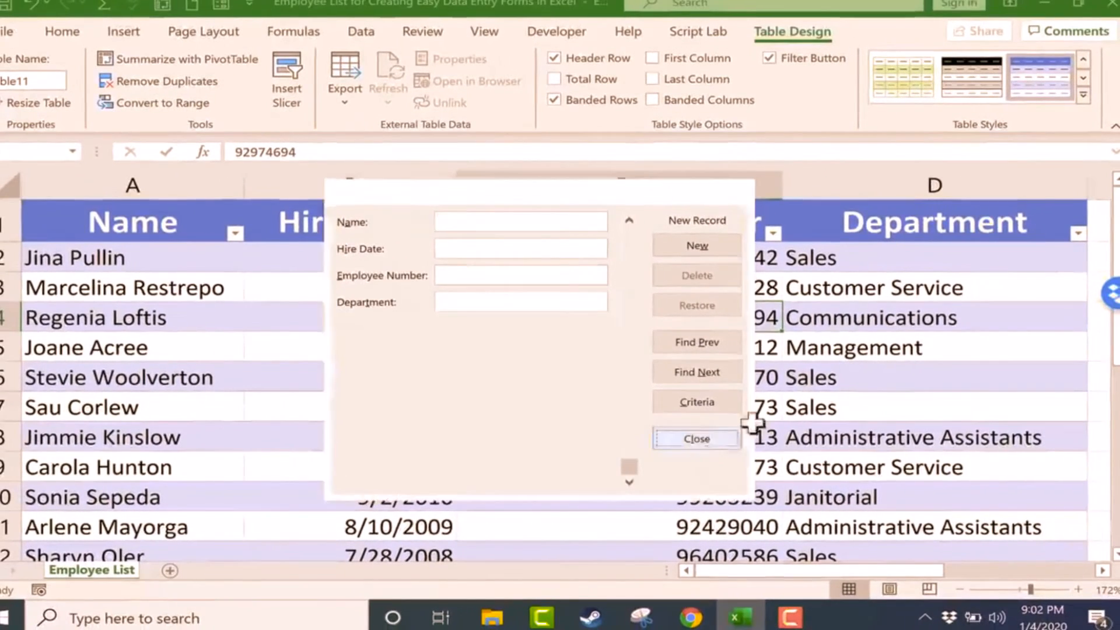
{"action": "scroll", "coordinate": [410, 492], "scroll_direction": "down", "scroll_amount": 7}
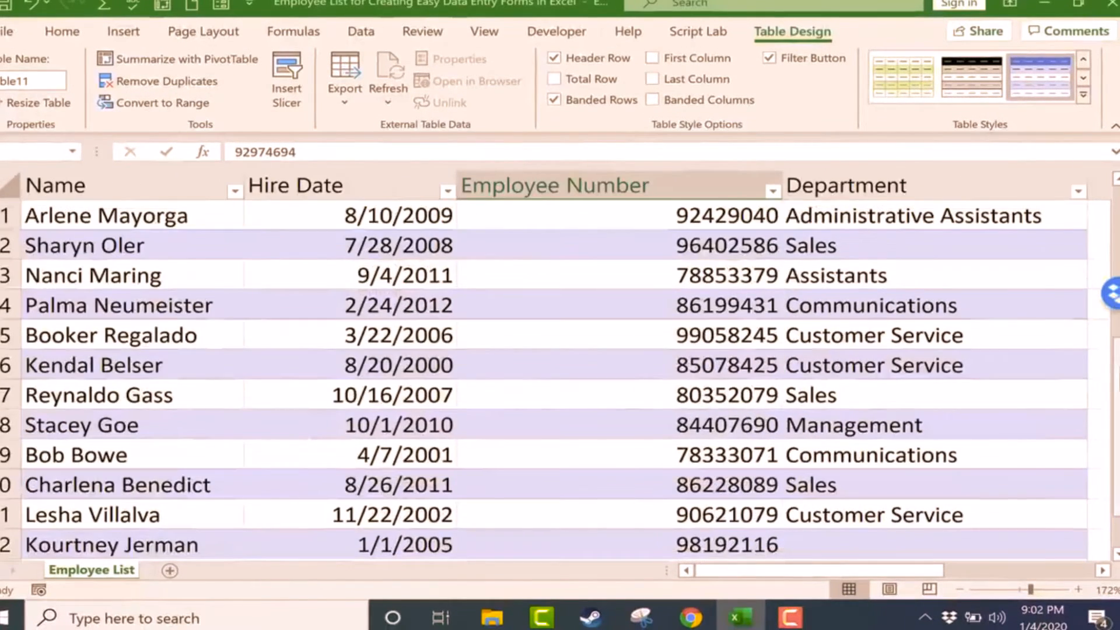
{"action": "scroll", "coordinate": [117, 401], "scroll_direction": "up", "scroll_amount": 2}
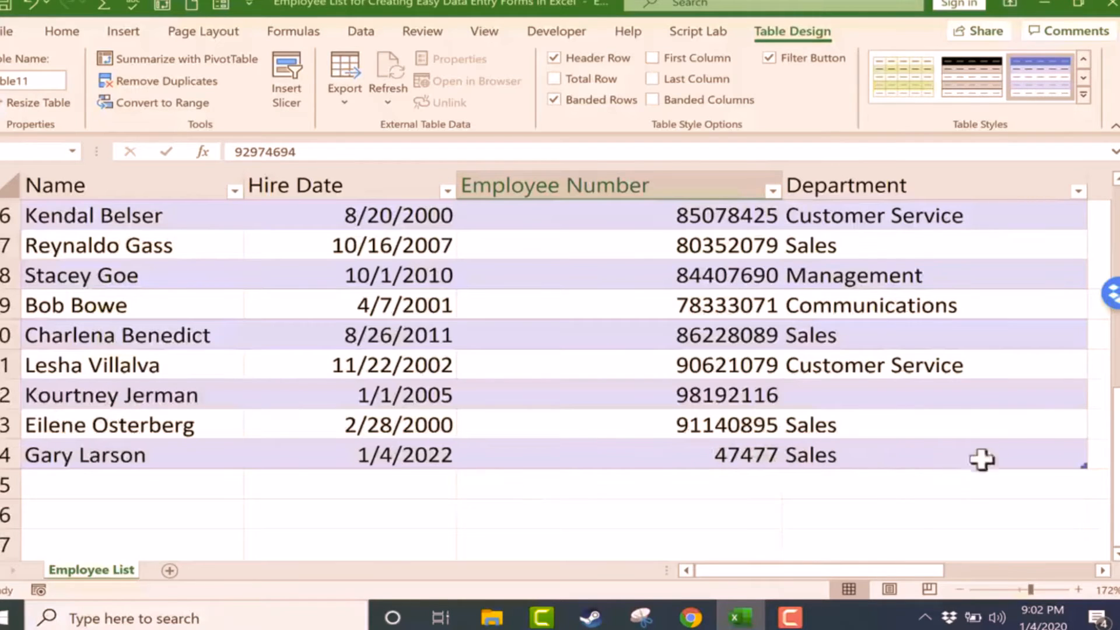
{"action": "scroll", "coordinate": [570, 362], "scroll_direction": "down", "scroll_amount": 1}
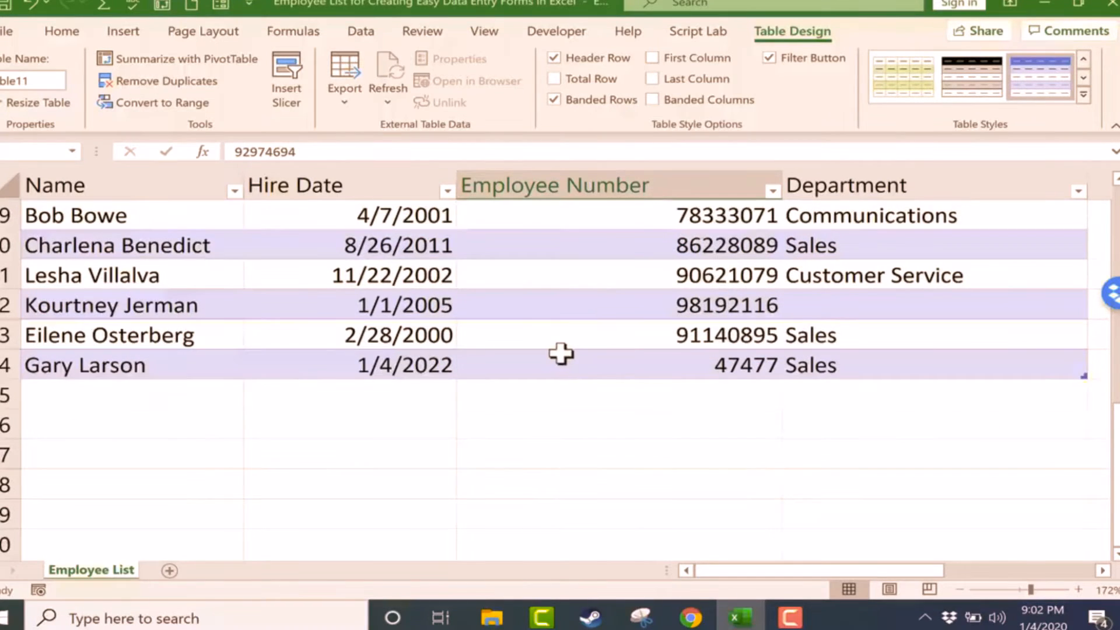
Step: Reopen the data entry form and add a record with an employee's name, hire date asdf, employee number asdflk and department asdfkl
{"action": "left_click", "coordinate": [227, 7]}
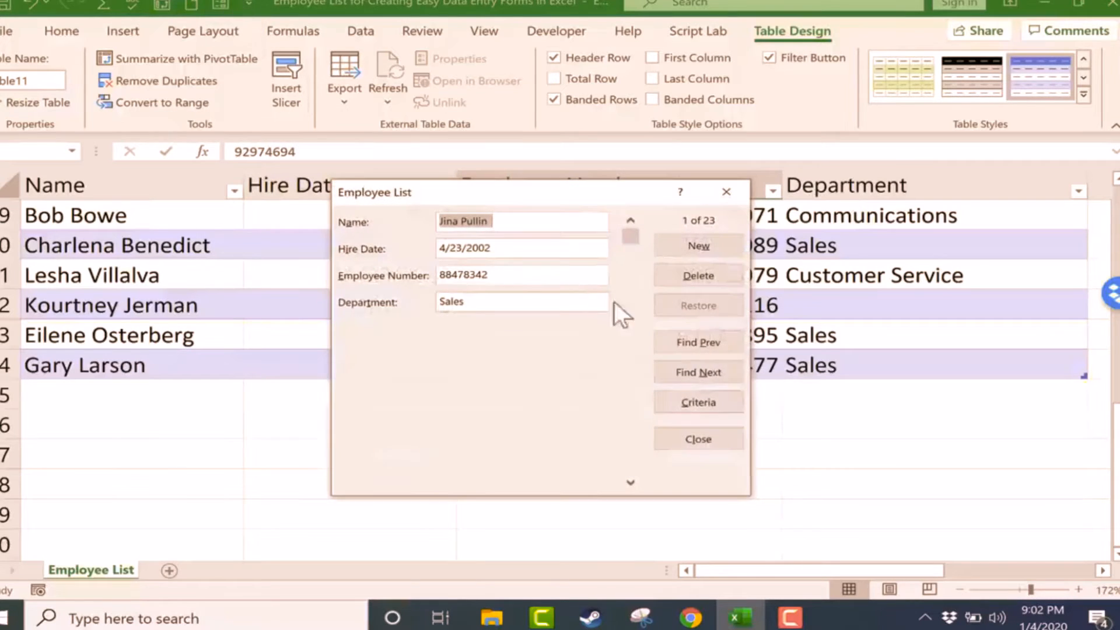
{"action": "left_click", "coordinate": [706, 243]}
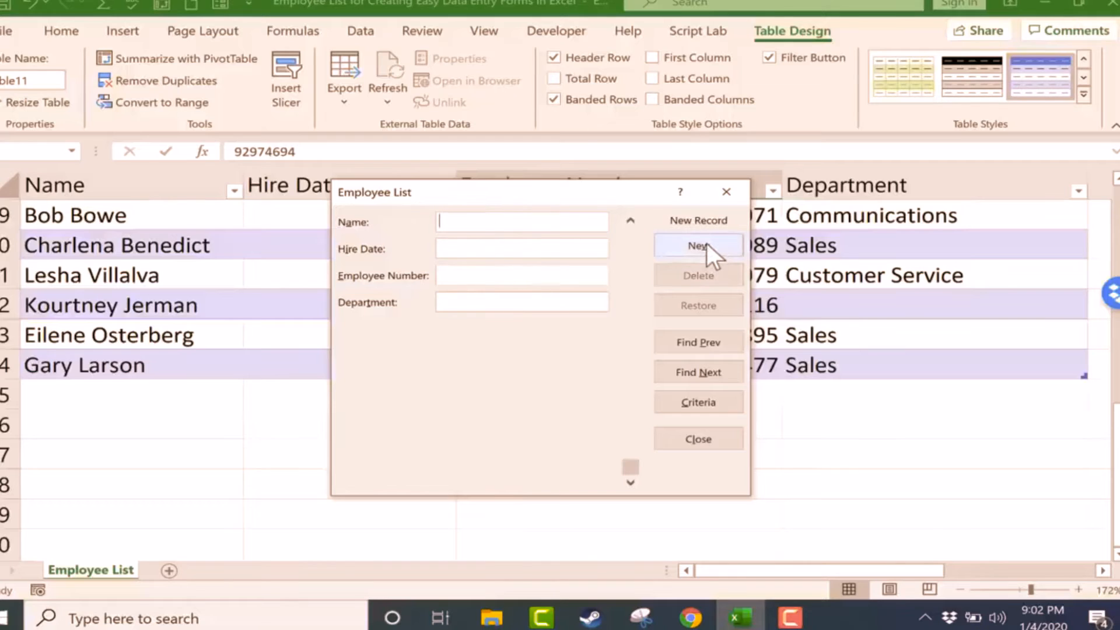
{"action": "type", "text": "Bed"}
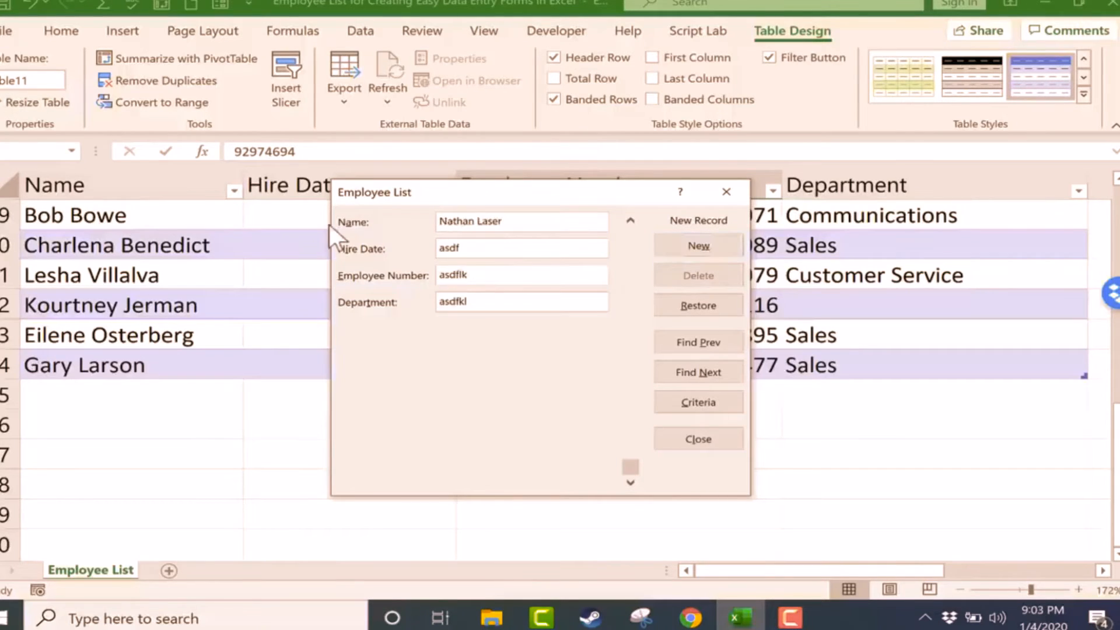
{"action": "key", "text": "Return"}
Step: Add two more filler records: one with only the name asdfl;lk, and one with asdf, asfas, asfas and asdfasf in its four fields
{"action": "type", "text": "asdfl;lk"}
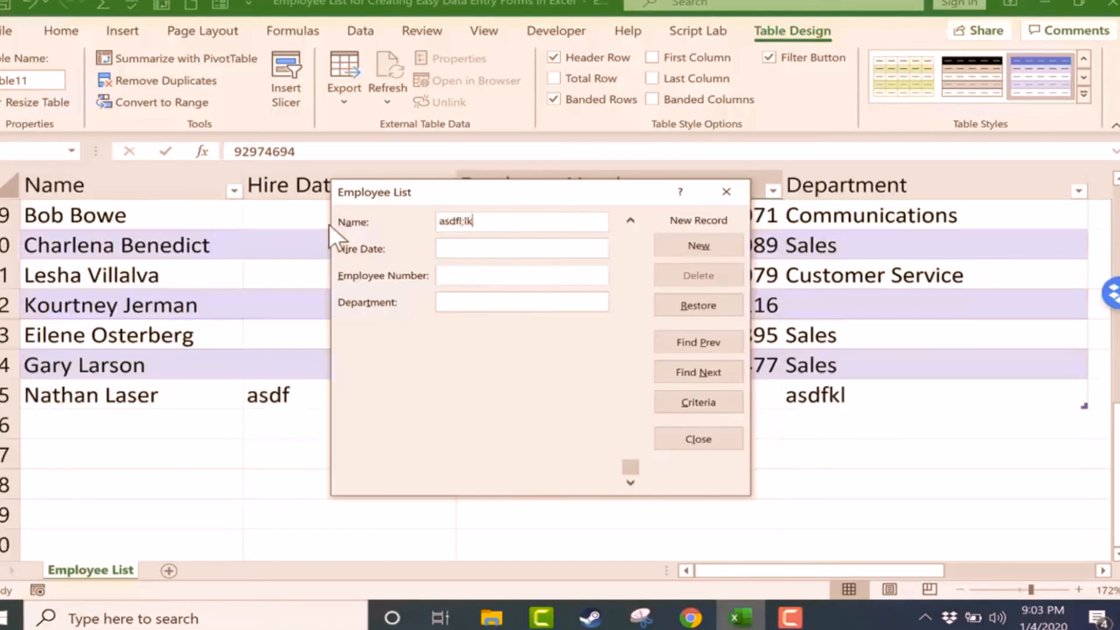
{"action": "key", "text": "Return"}
{"action": "type", "text": "asdf"}
{"action": "key", "text": "Tab"}
{"action": "type", "text": "asfas"}
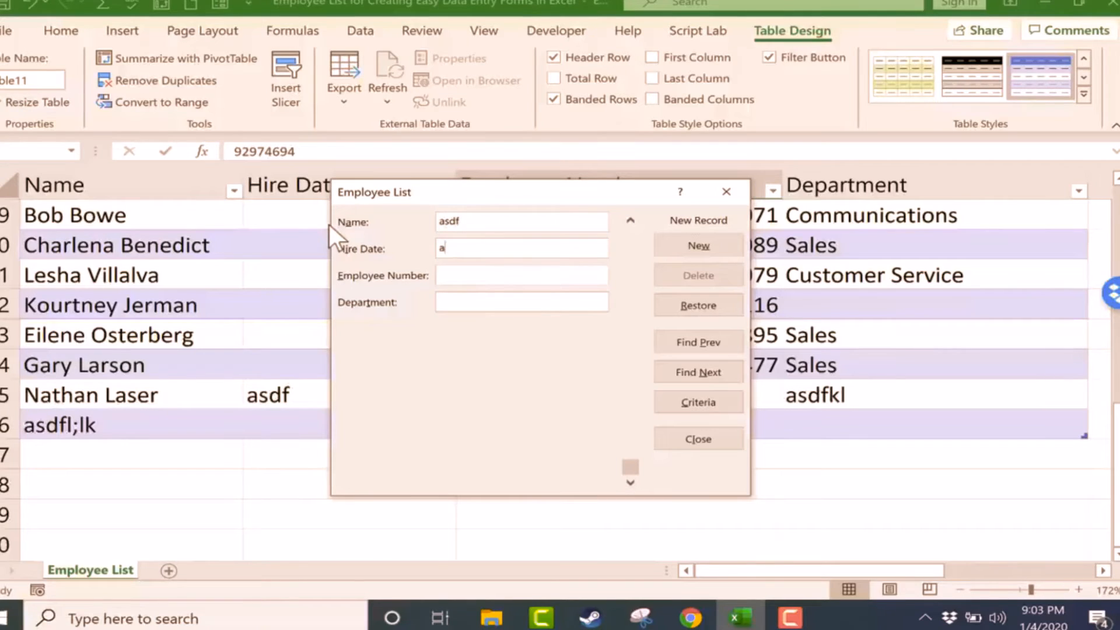
{"action": "key", "text": "Tab"}
{"action": "type", "text": "asfas"}
{"action": "key", "text": "Tab"}
{"action": "type", "text": "asdfasf"}
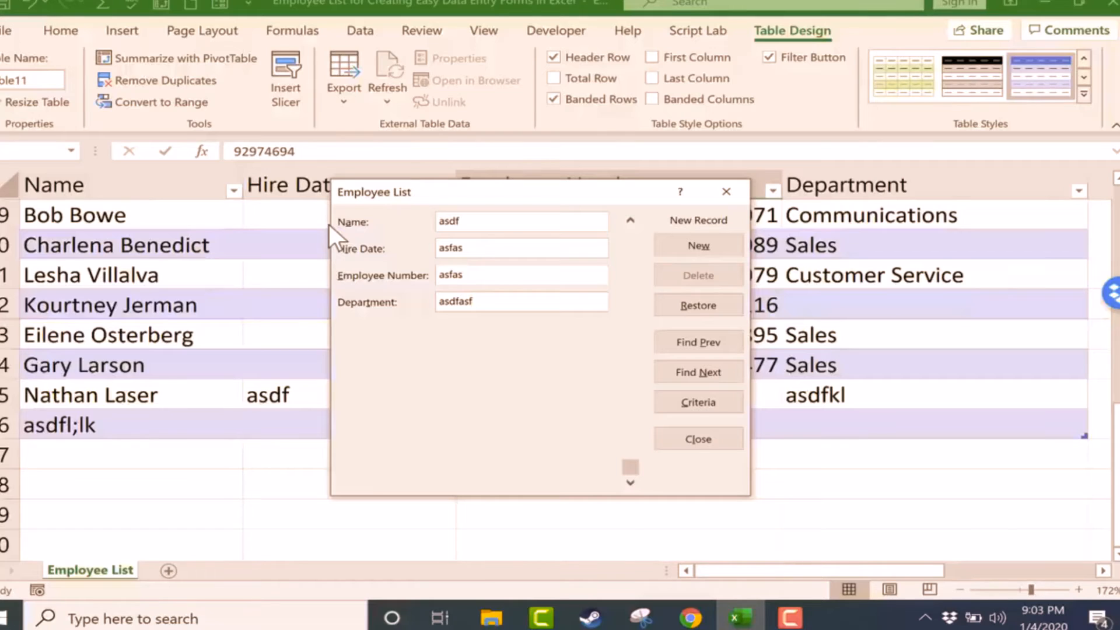
{"action": "key", "text": "Return"}
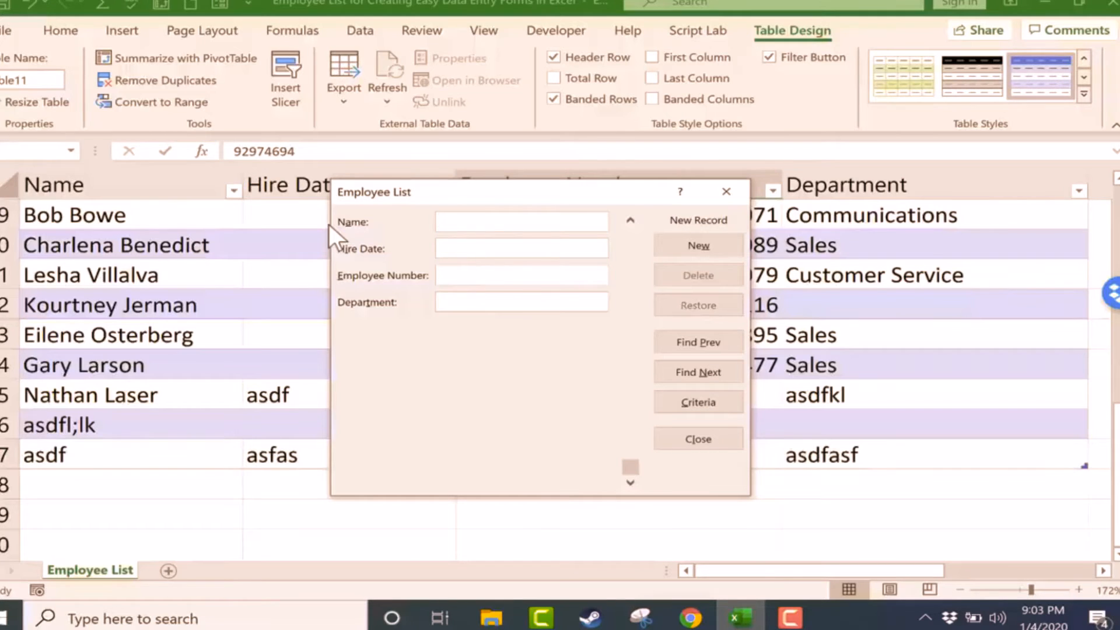
Step: Reposition the form over the sheet, go back to the last record, asdf, and permanently delete it
{"action": "mouse_move", "coordinate": [529, 190]}
{"action": "left_mouse_down"}
{"action": "mouse_move", "coordinate": [561, 197]}
{"action": "mouse_move", "coordinate": [571, 180]}
{"action": "mouse_move", "coordinate": [549, 187]}
{"action": "left_mouse_up"}
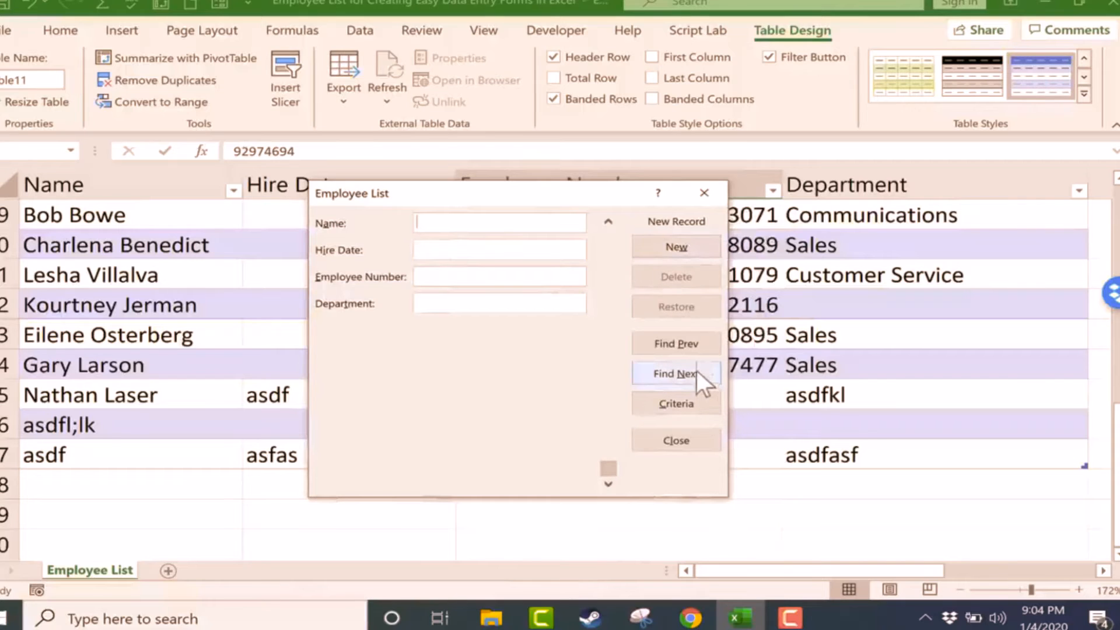
{"action": "left_click", "coordinate": [695, 345]}
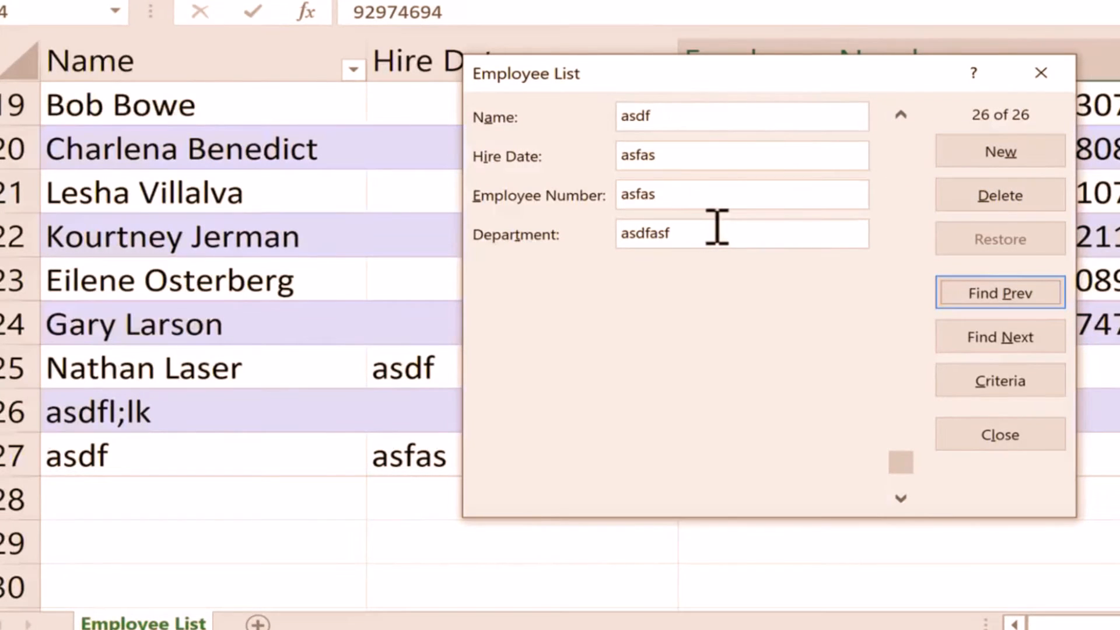
{"action": "left_click", "coordinate": [1015, 200]}
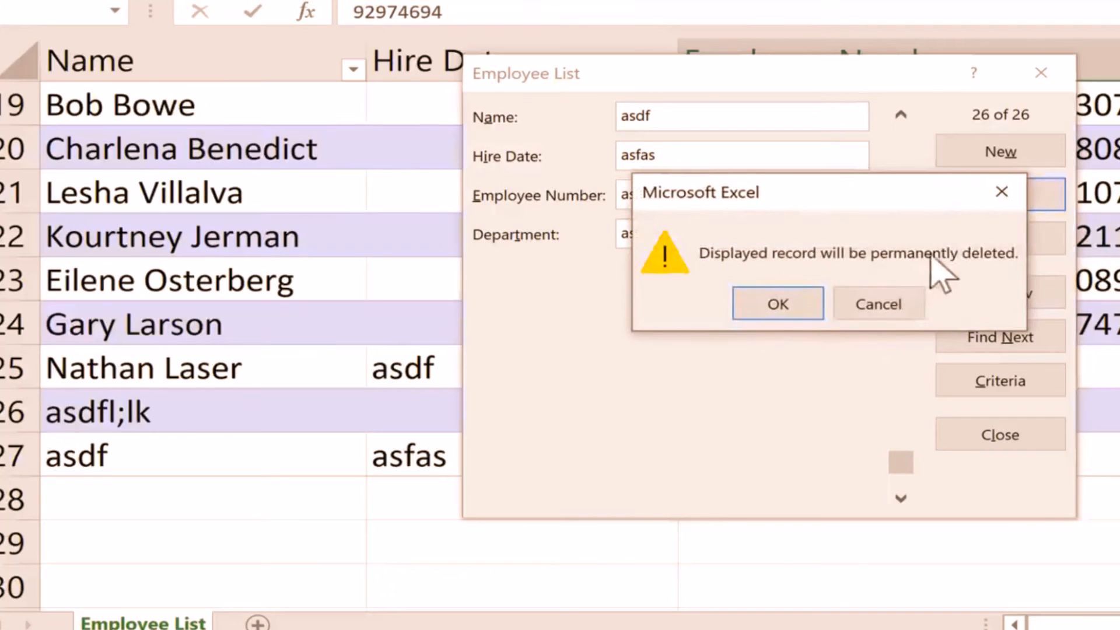
{"action": "left_click", "coordinate": [785, 304]}
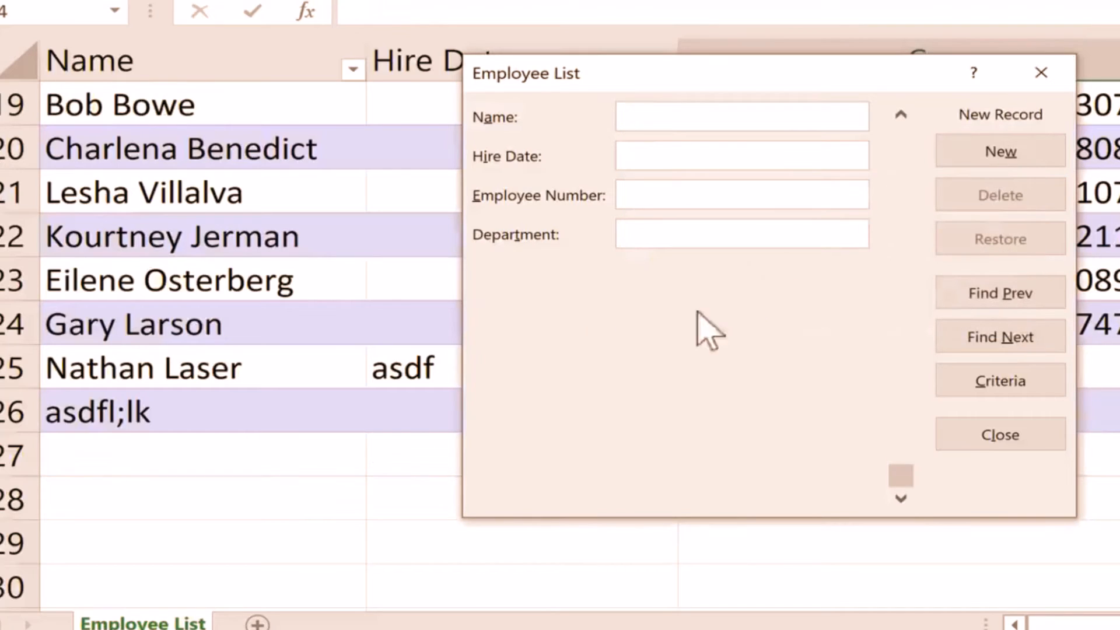
Step: Browse backward through the records to the 23rd, then forward one to the 24th
{"action": "left_click", "coordinate": [1018, 293]}
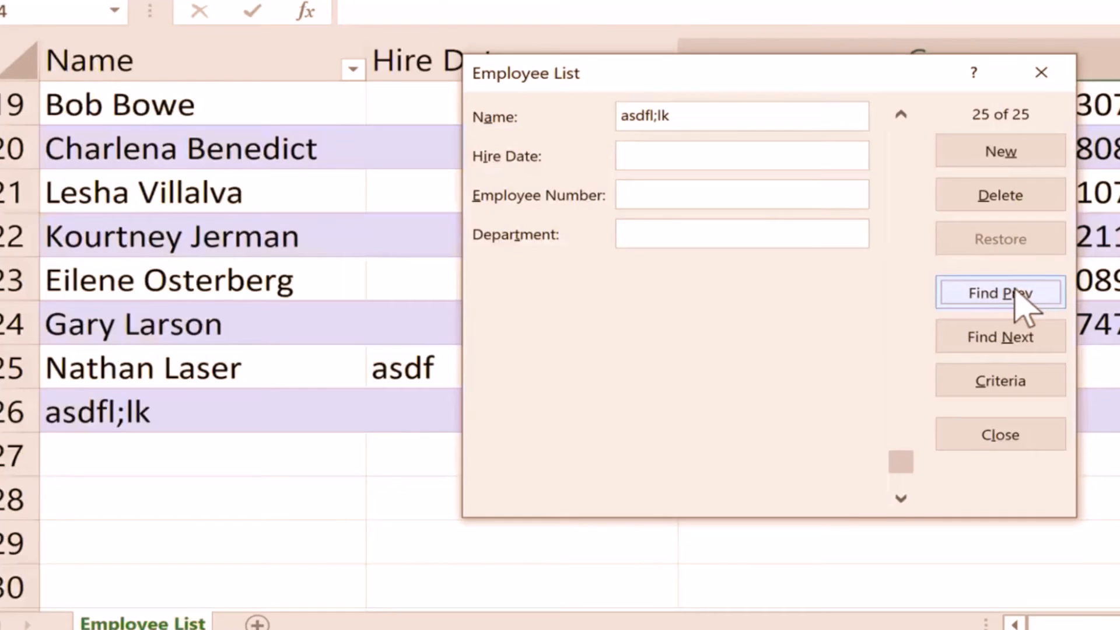
{"action": "left_click", "coordinate": [1013, 294]}
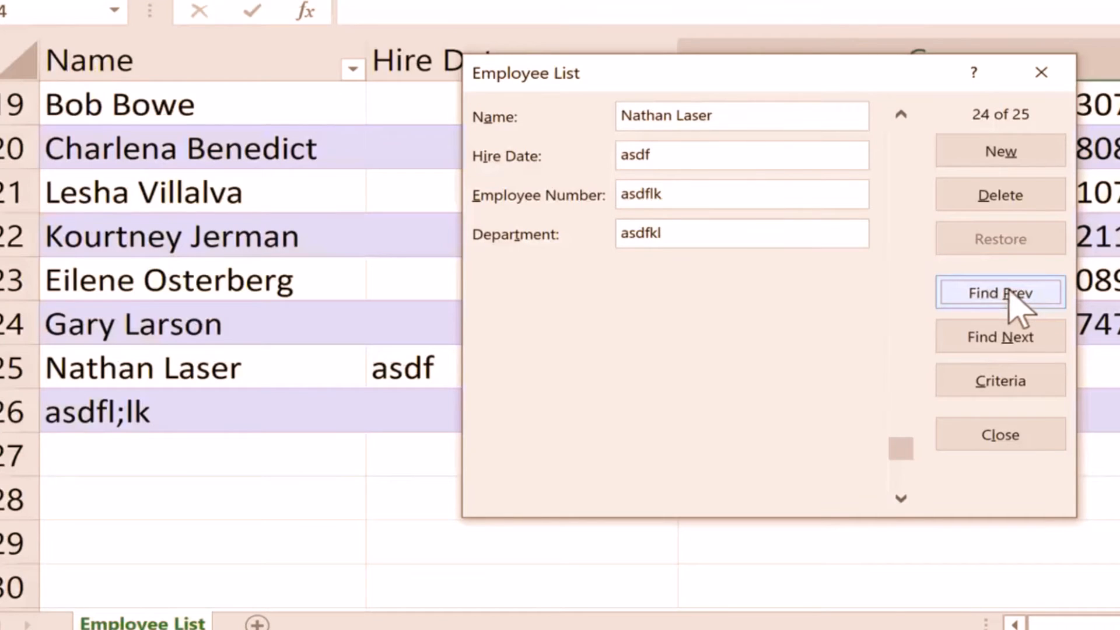
{"action": "left_click", "coordinate": [1019, 294]}
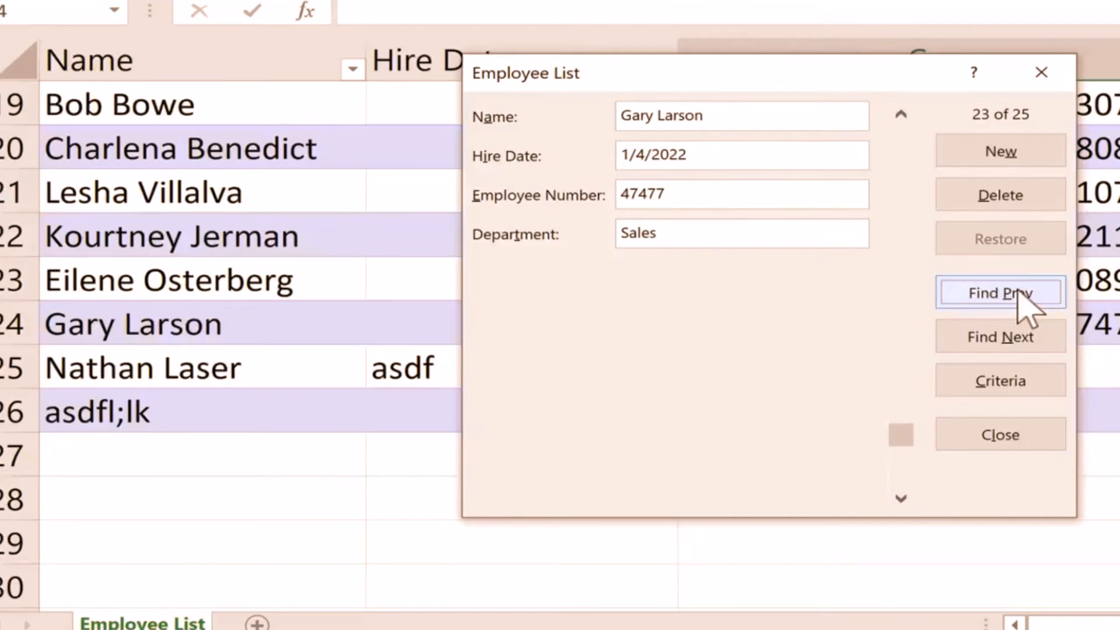
{"action": "left_click", "coordinate": [1037, 341]}
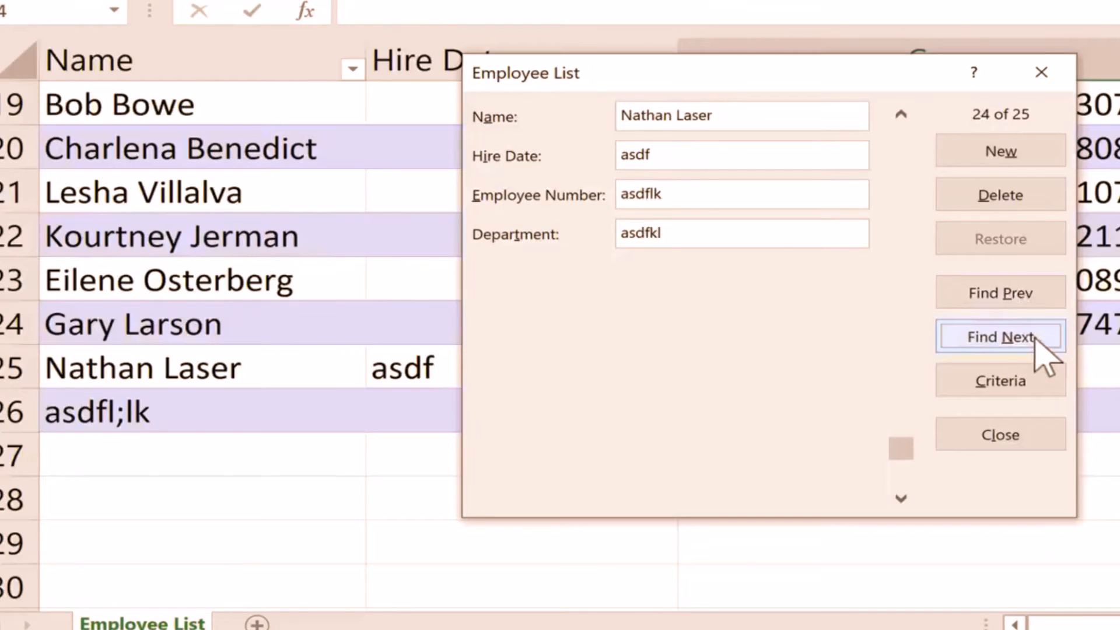
Step: Browse forward to the last record of the employee list and back to the 22nd
{"action": "left_click", "coordinate": [1036, 340]}
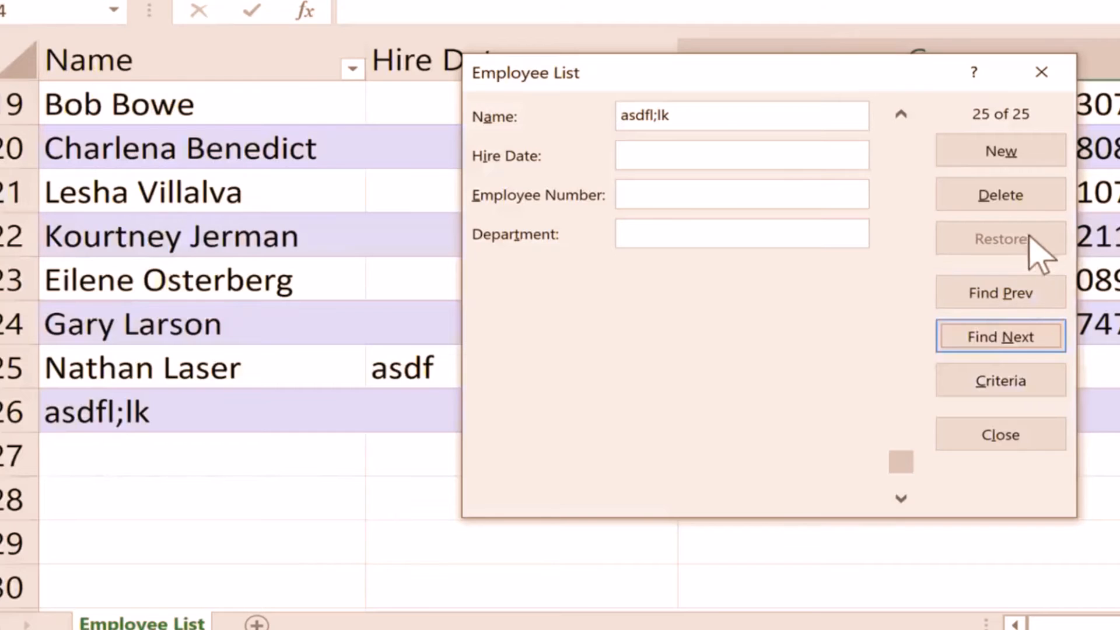
{"action": "left_click", "coordinate": [1008, 295]}
{"action": "double_click", "coordinate": [1008, 295]}
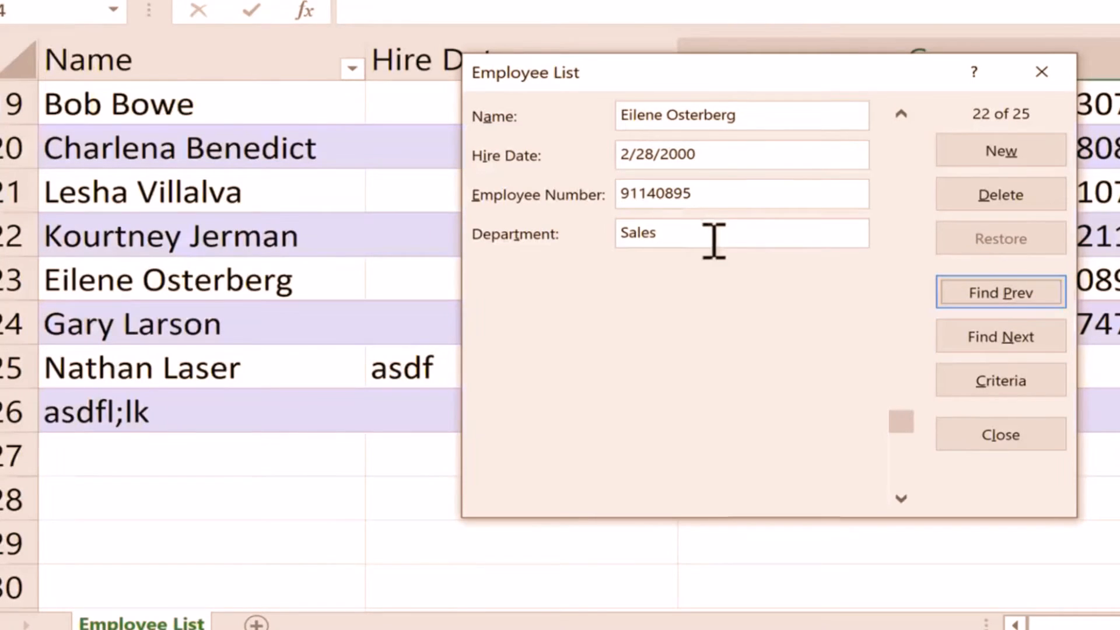
Step: Enter Customer Service as the 22nd record's department and restore the record before committing the change
{"action": "left_click_drag", "start_coordinate": [687, 233], "coordinate": [560, 234]}
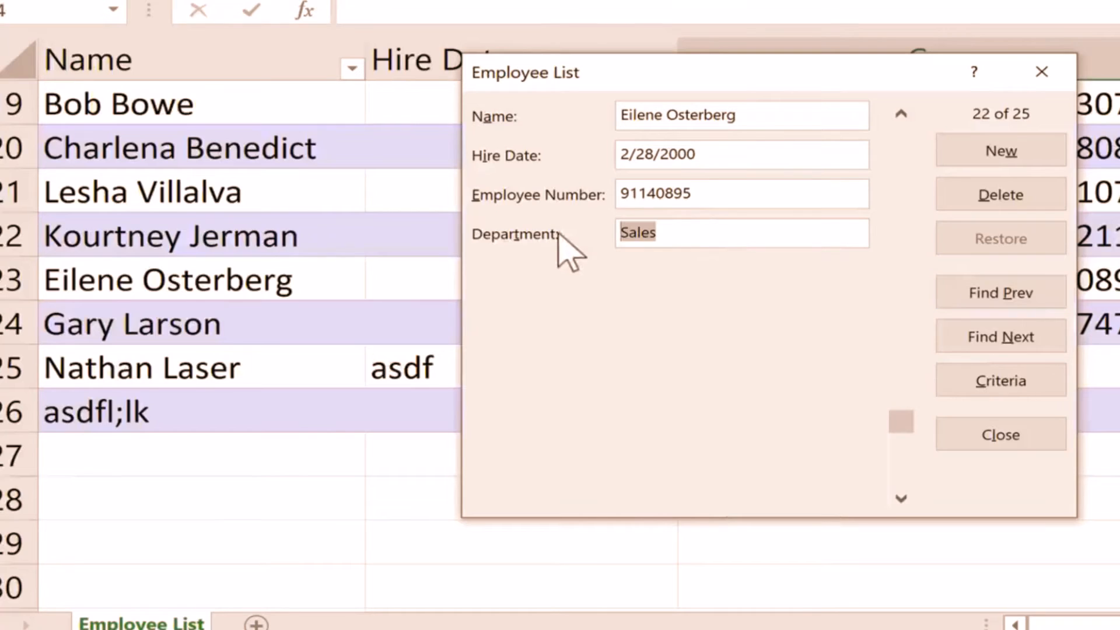
{"action": "type", "text": "Custom"}
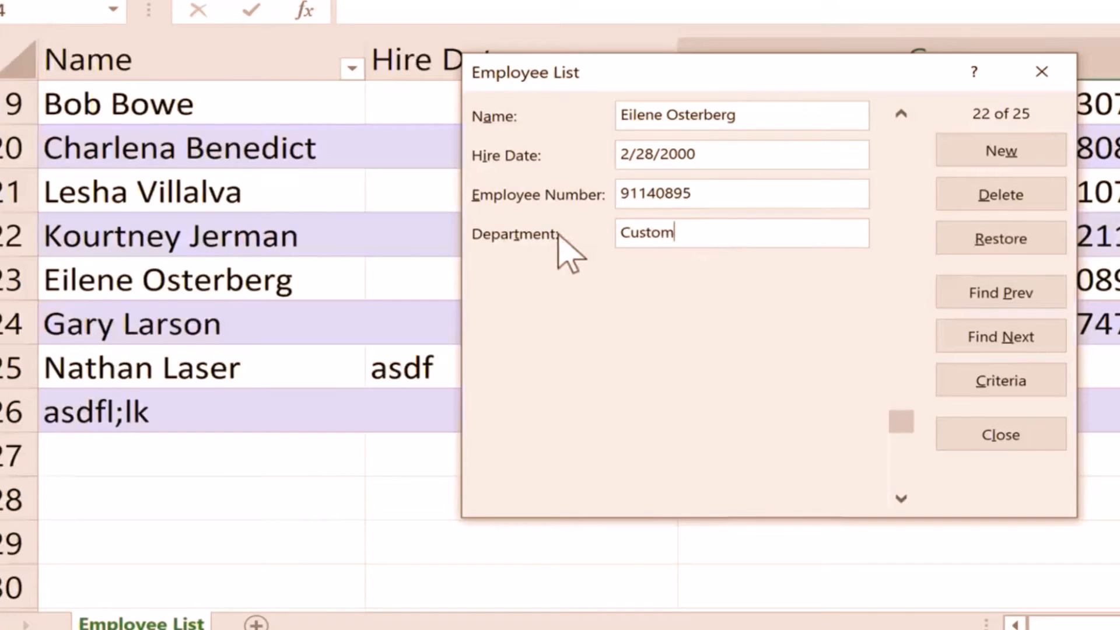
{"action": "type", "text": "er"}
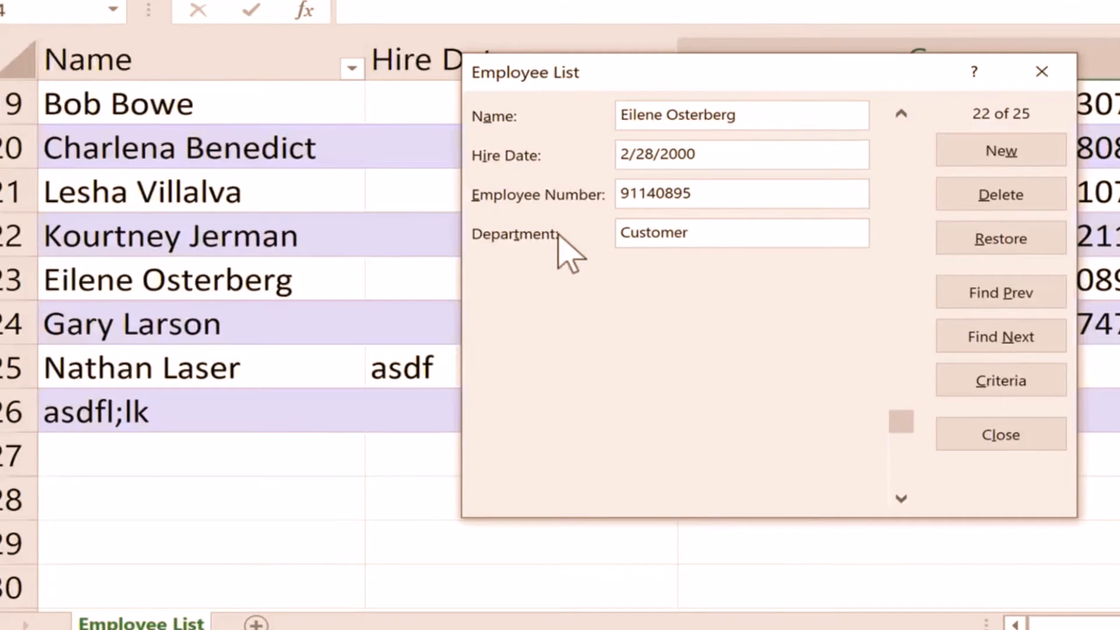
{"action": "type", "text": " Service"}
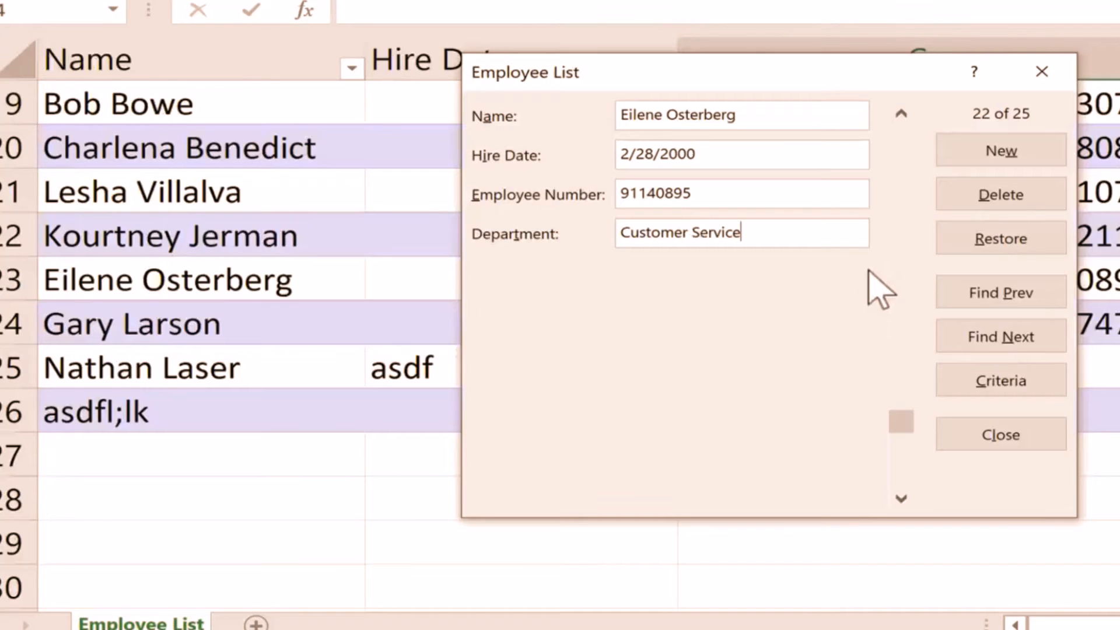
{"action": "left_click", "coordinate": [985, 240]}
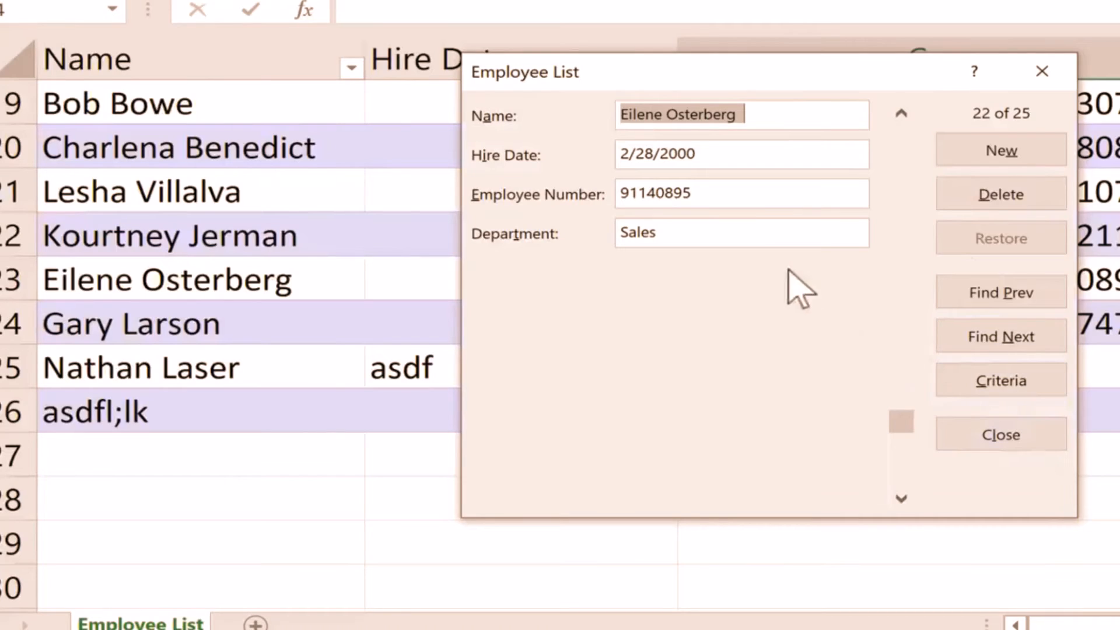
{"action": "left_click", "coordinate": [721, 229]}
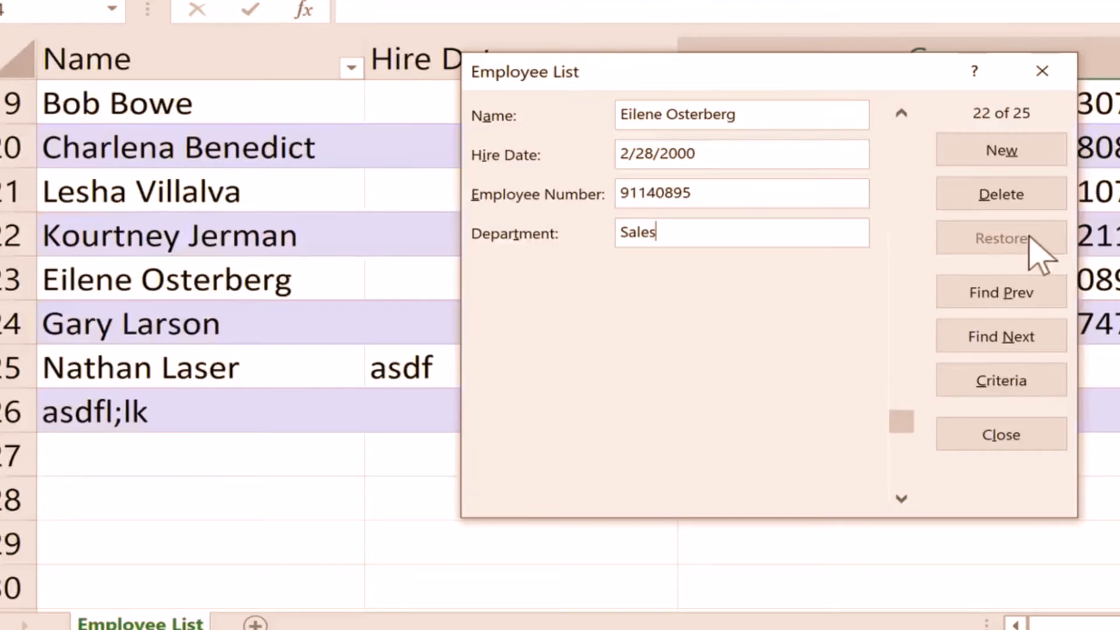
Step: Search the records by an employee's first name combined with the department Communications, and look for a further match
{"action": "left_click", "coordinate": [1029, 388]}
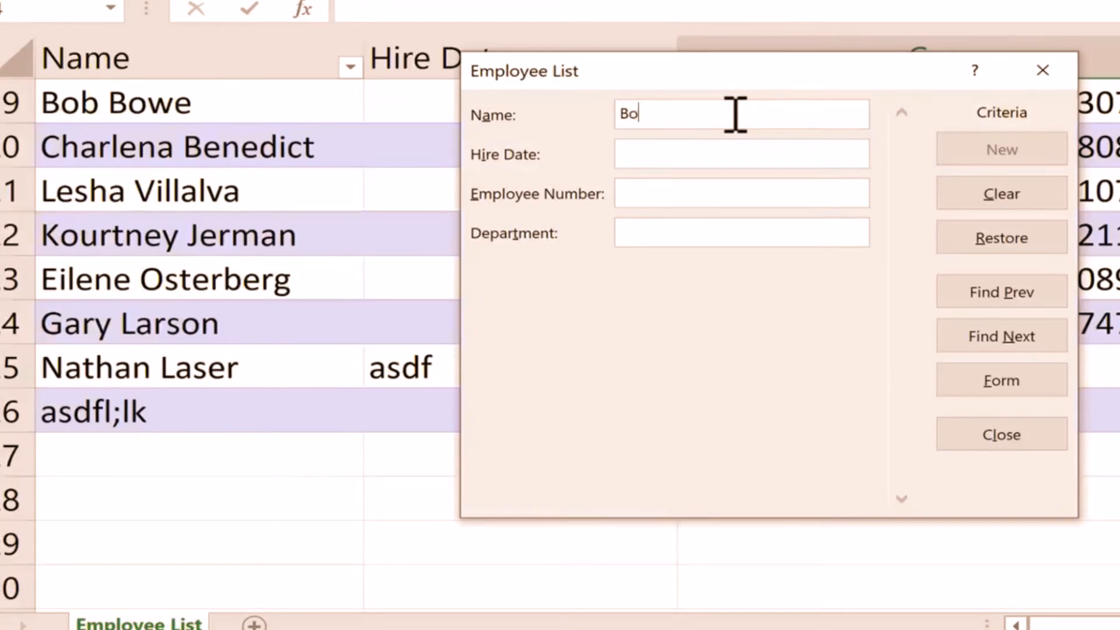
{"action": "left_click", "coordinate": [738, 158]}
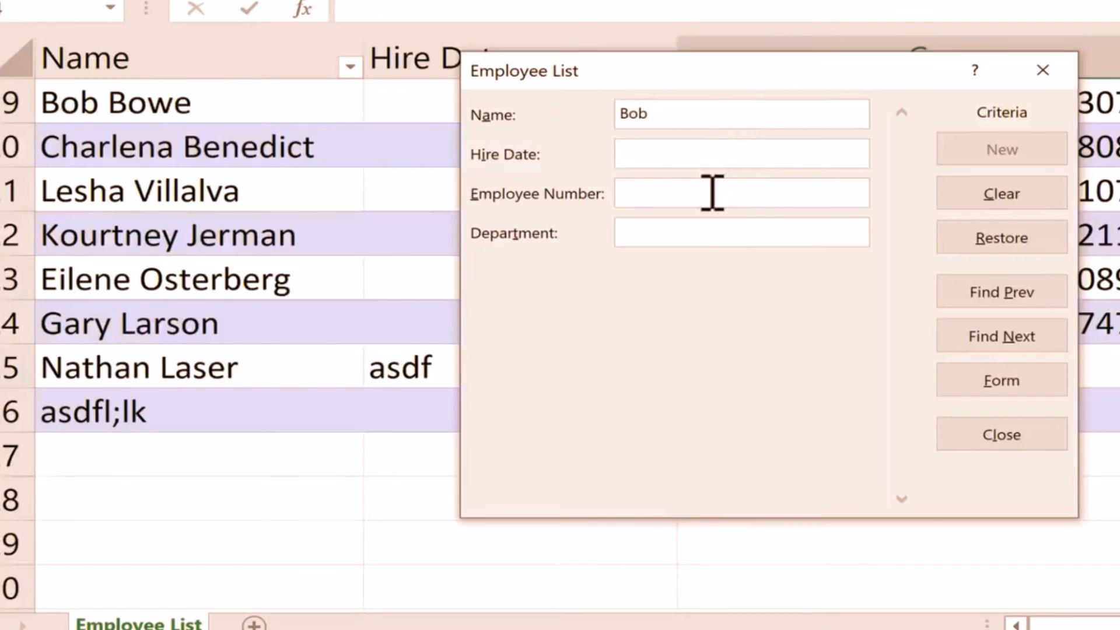
{"action": "left_click", "coordinate": [698, 231]}
{"action": "type", "text": "c"}
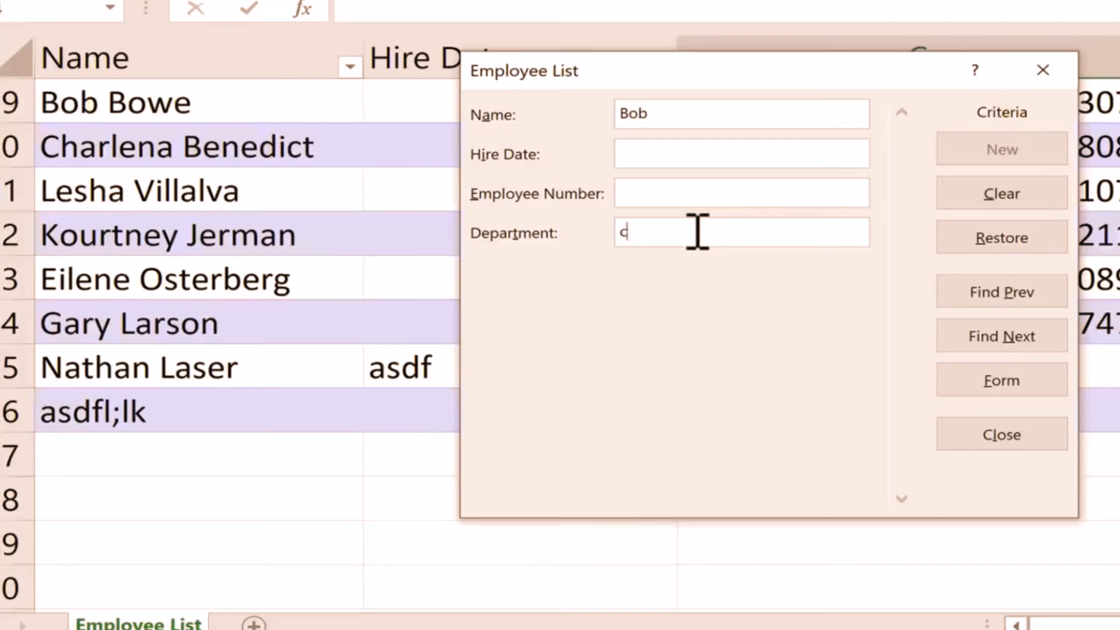
{"action": "type", "text": "ommunications"}
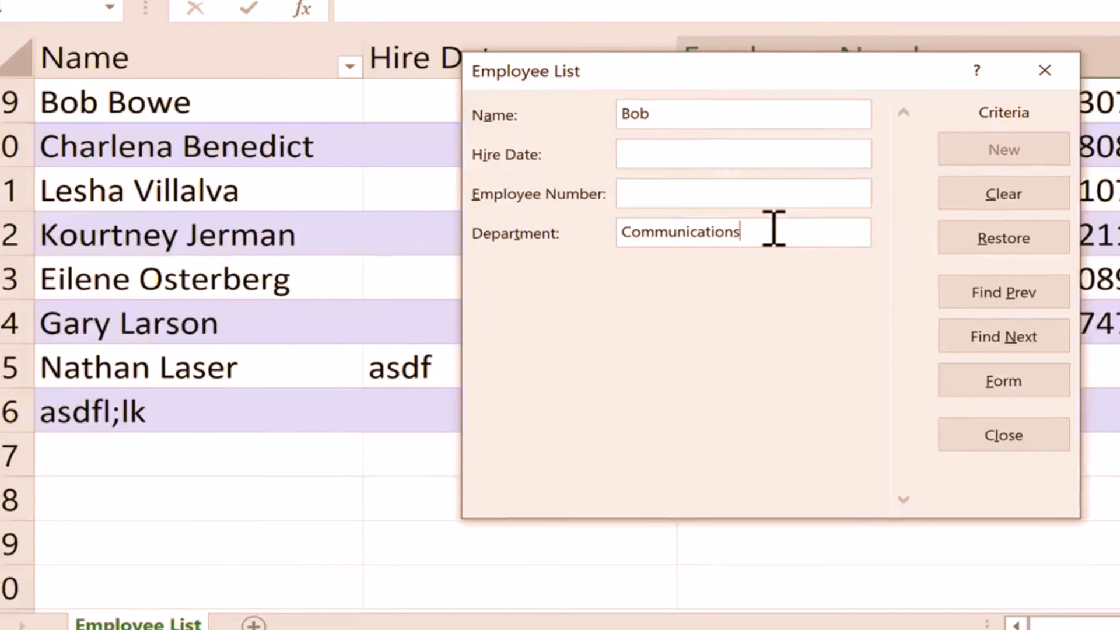
{"action": "key", "text": "Return"}
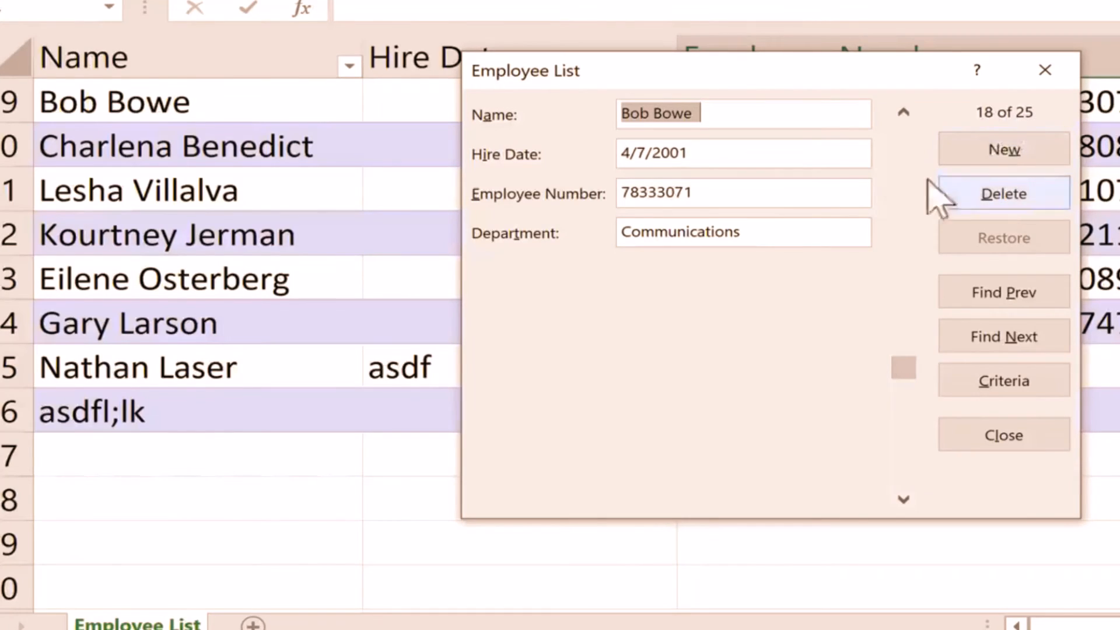
{"action": "left_click", "coordinate": [1032, 344]}
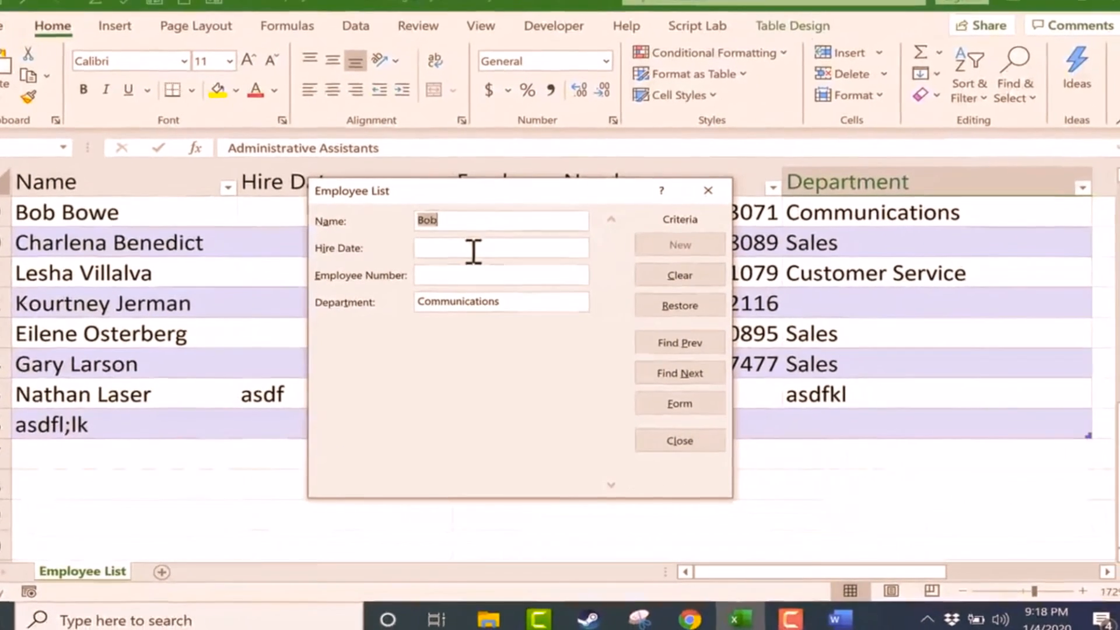
Step: Discard the name criterion, restart the data entry form and search by the department communications alone
{"action": "key", "text": "BackSpace"}
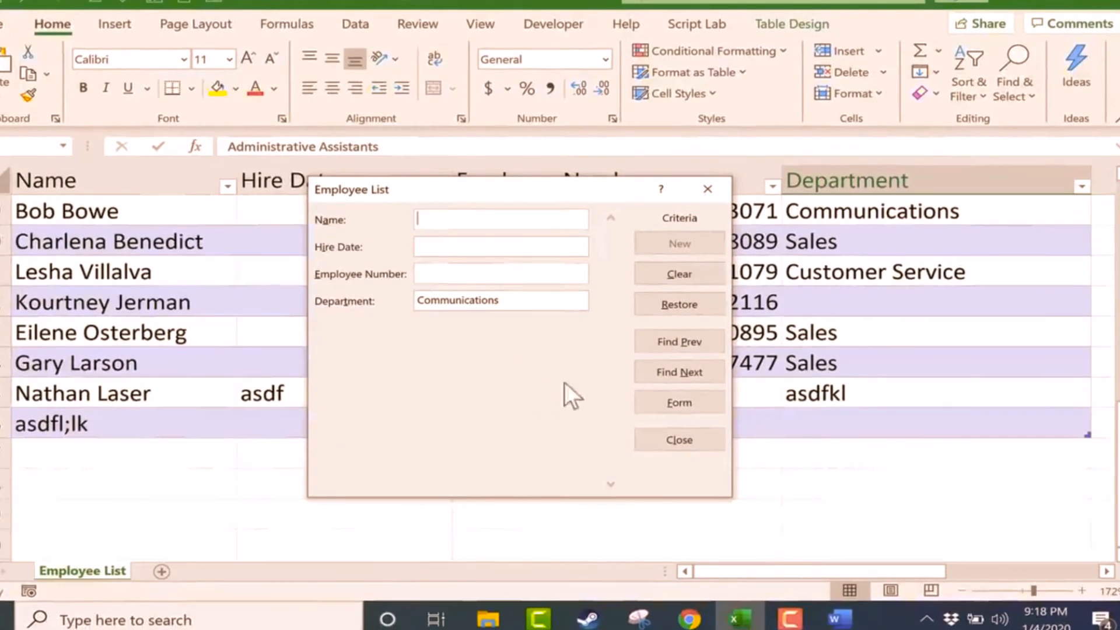
{"action": "left_click", "coordinate": [694, 439]}
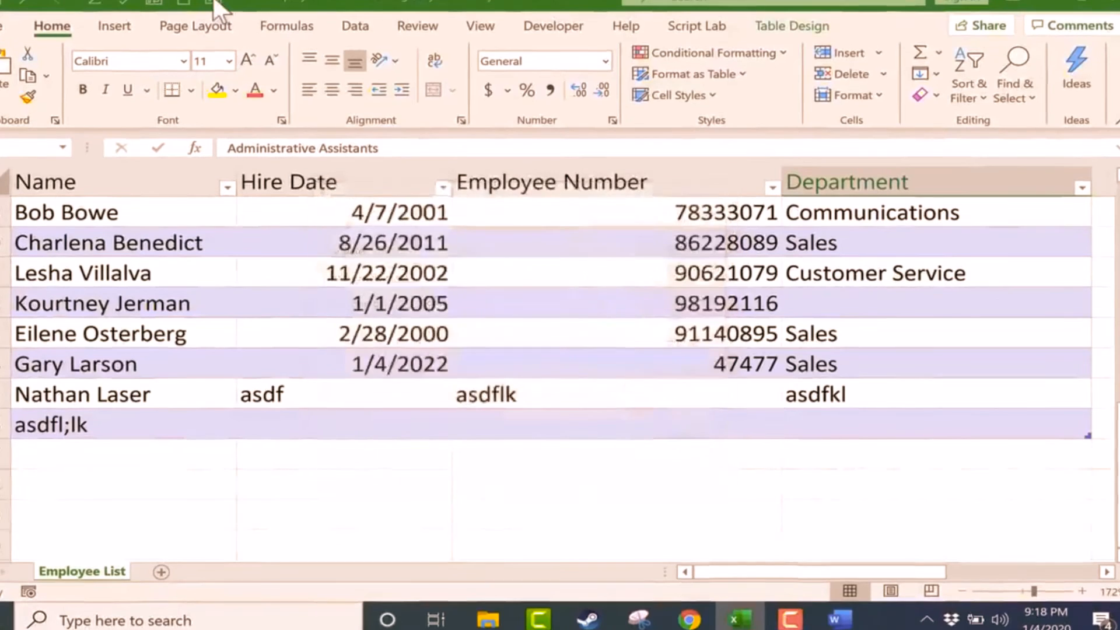
{"action": "left_click", "coordinate": [221, 6]}
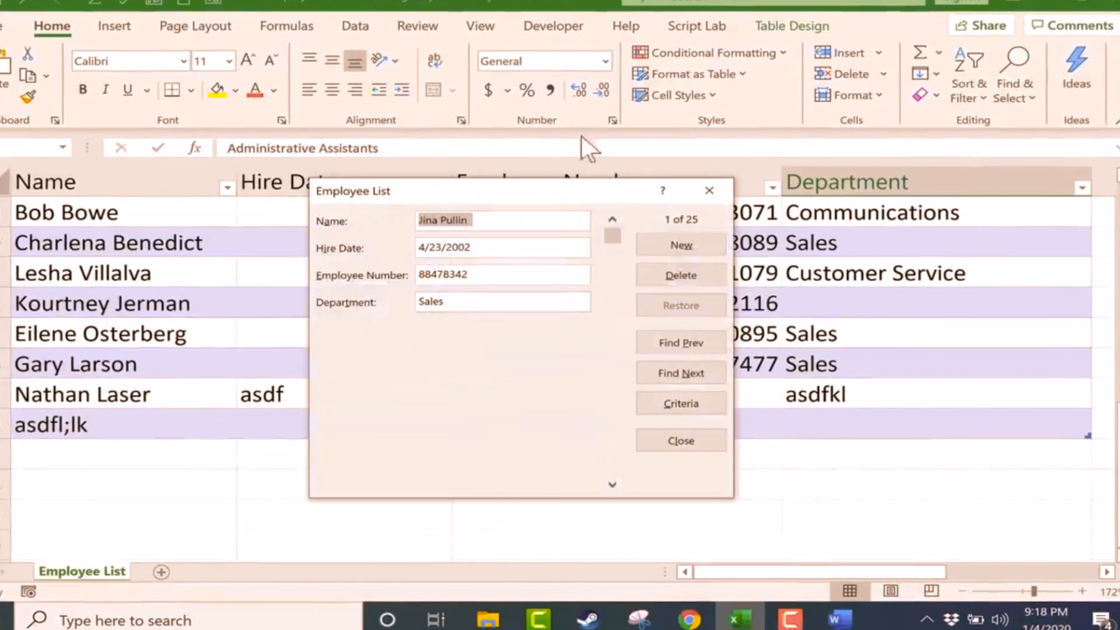
{"action": "left_click", "coordinate": [681, 403]}
{"action": "left_click", "coordinate": [449, 296]}
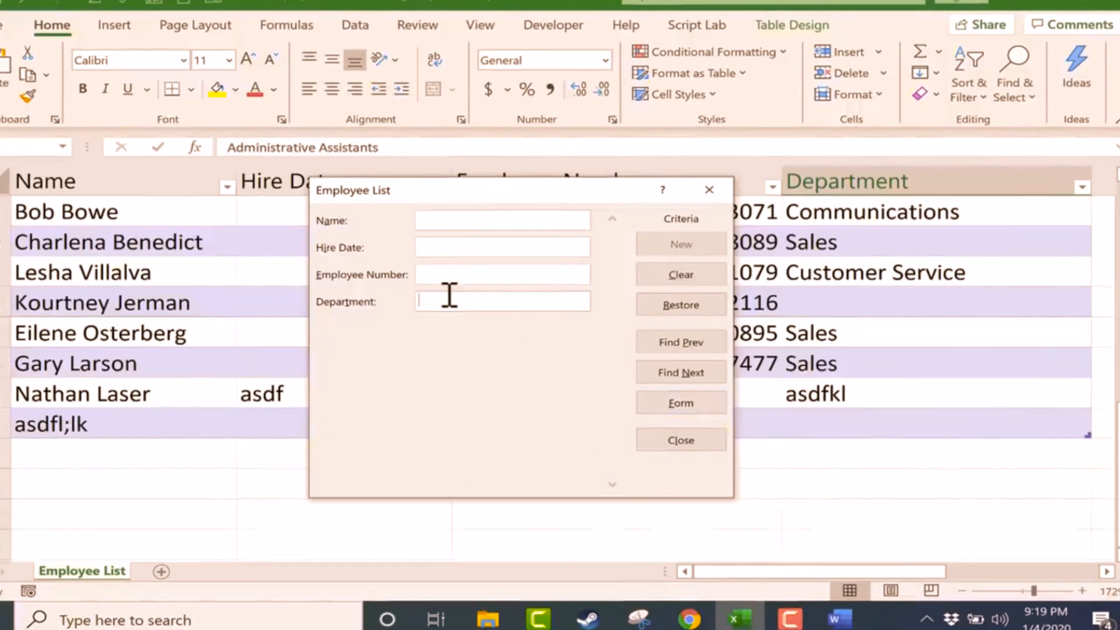
{"action": "type", "text": "communications"}
{"action": "key", "text": "Return"}
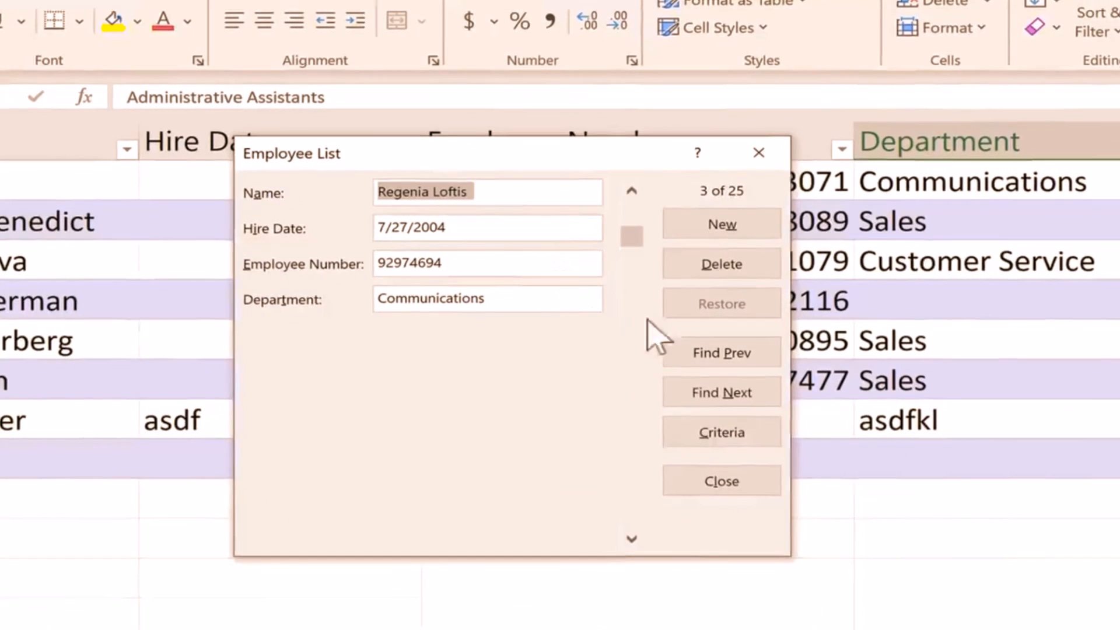
Step: Step forward through the matching Communications records to the 18th record and scroll through the list in the form
{"action": "left_click", "coordinate": [744, 392]}
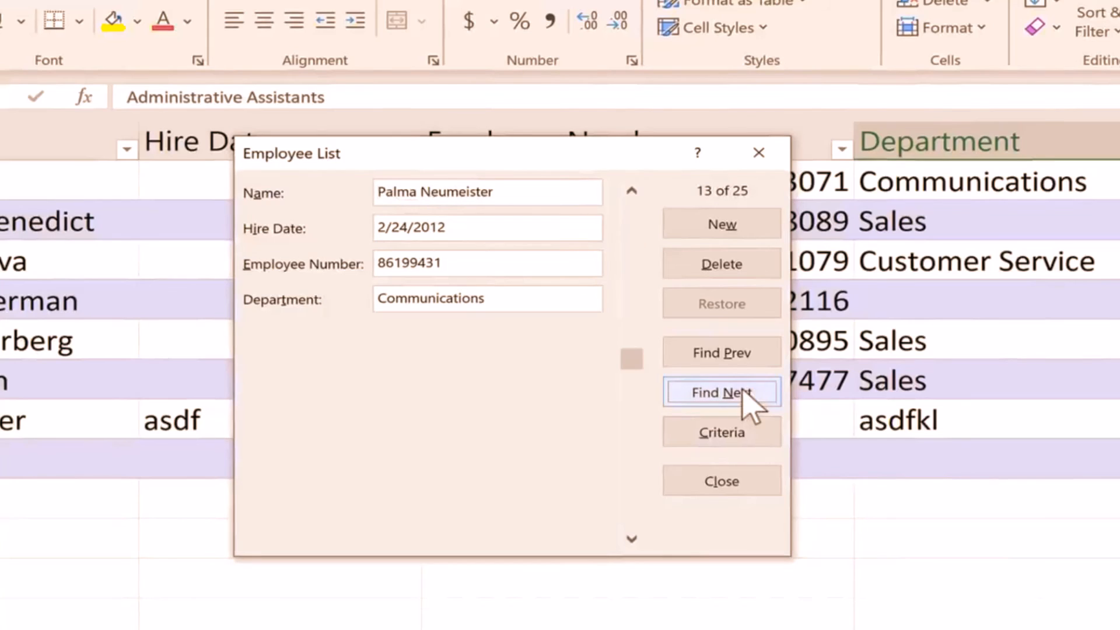
{"action": "left_click", "coordinate": [743, 392]}
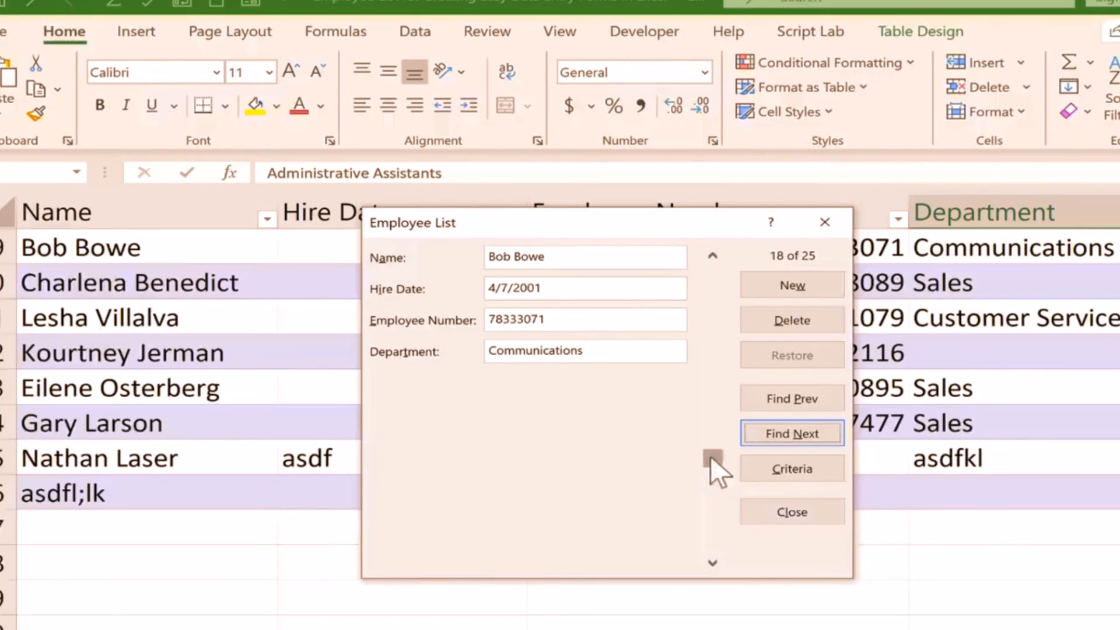
{"action": "left_click_drag", "start_coordinate": [710, 458], "coordinate": [733, 390]}
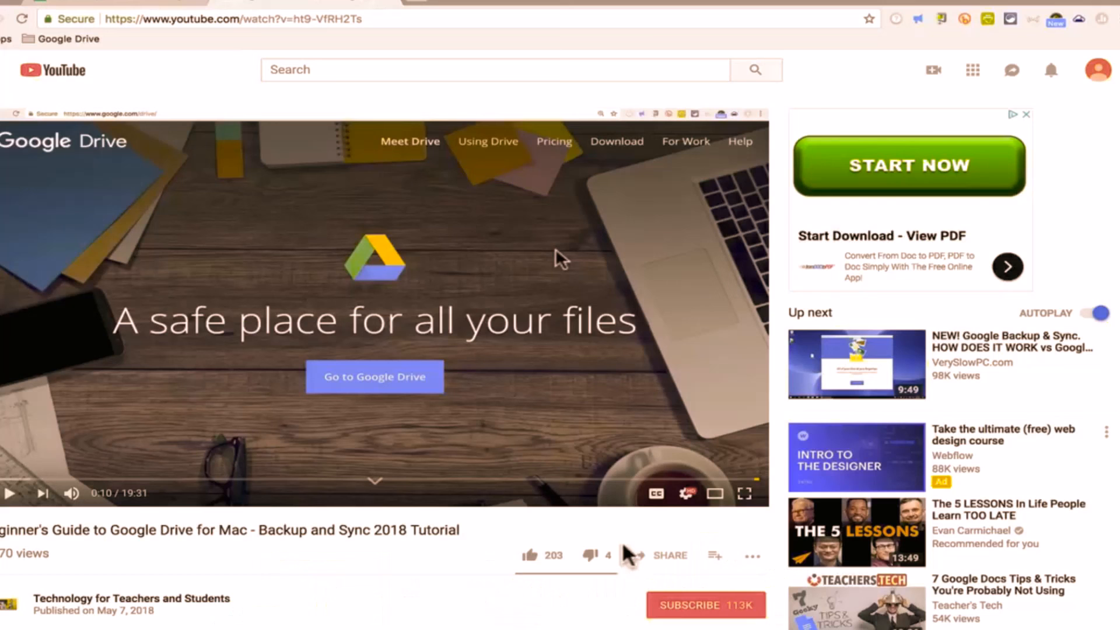
Step: Switch to YouTube, subscribe to the Technology for Teachers and Students channel and turn on notifications for every new video
{"action": "left_click", "coordinate": [683, 607]}
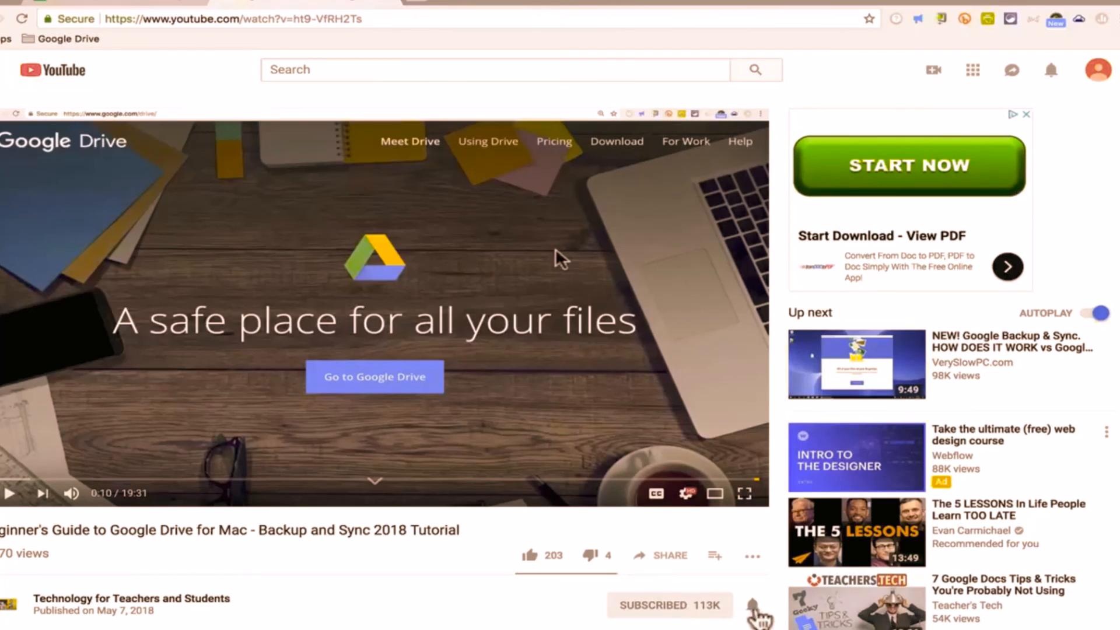
{"action": "scroll", "coordinate": [780, 622], "scroll_direction": "down", "scroll_amount": 4}
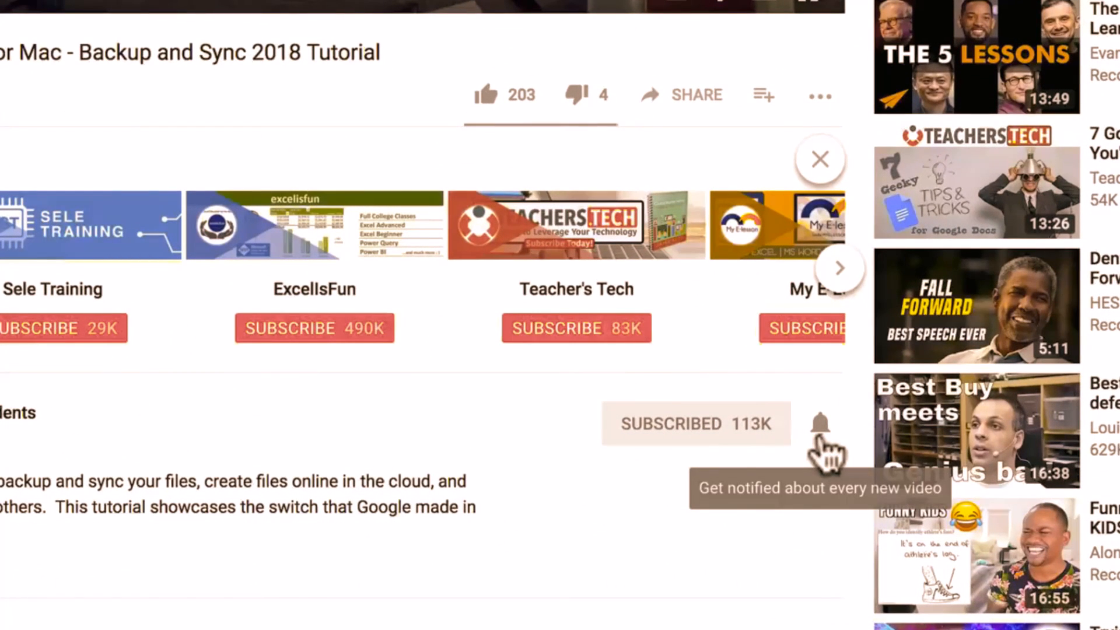
{"action": "left_click", "coordinate": [817, 431]}
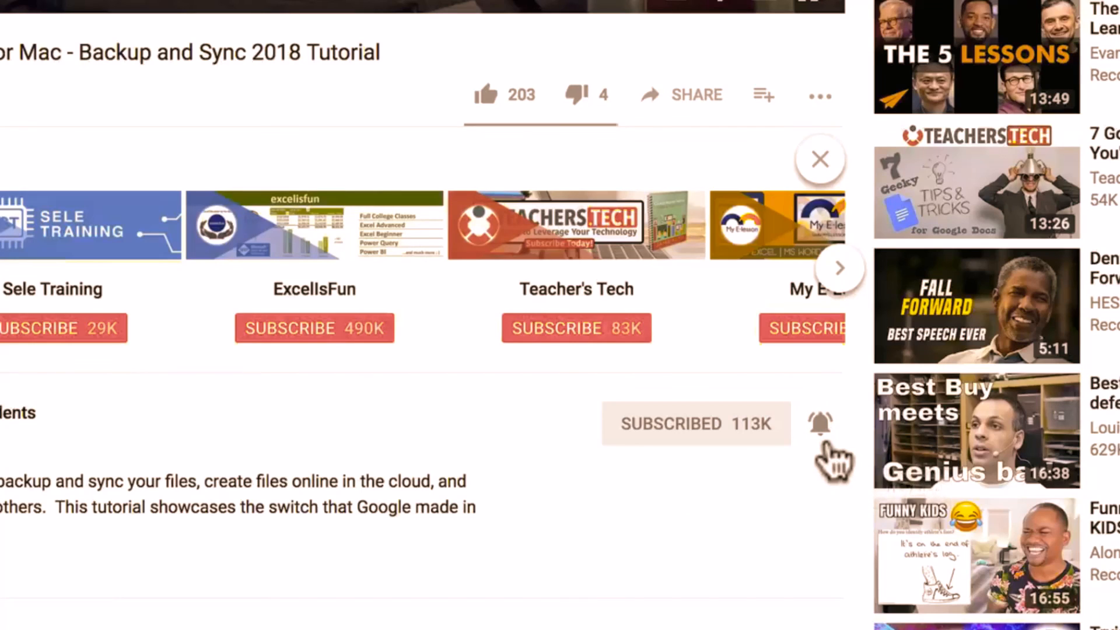